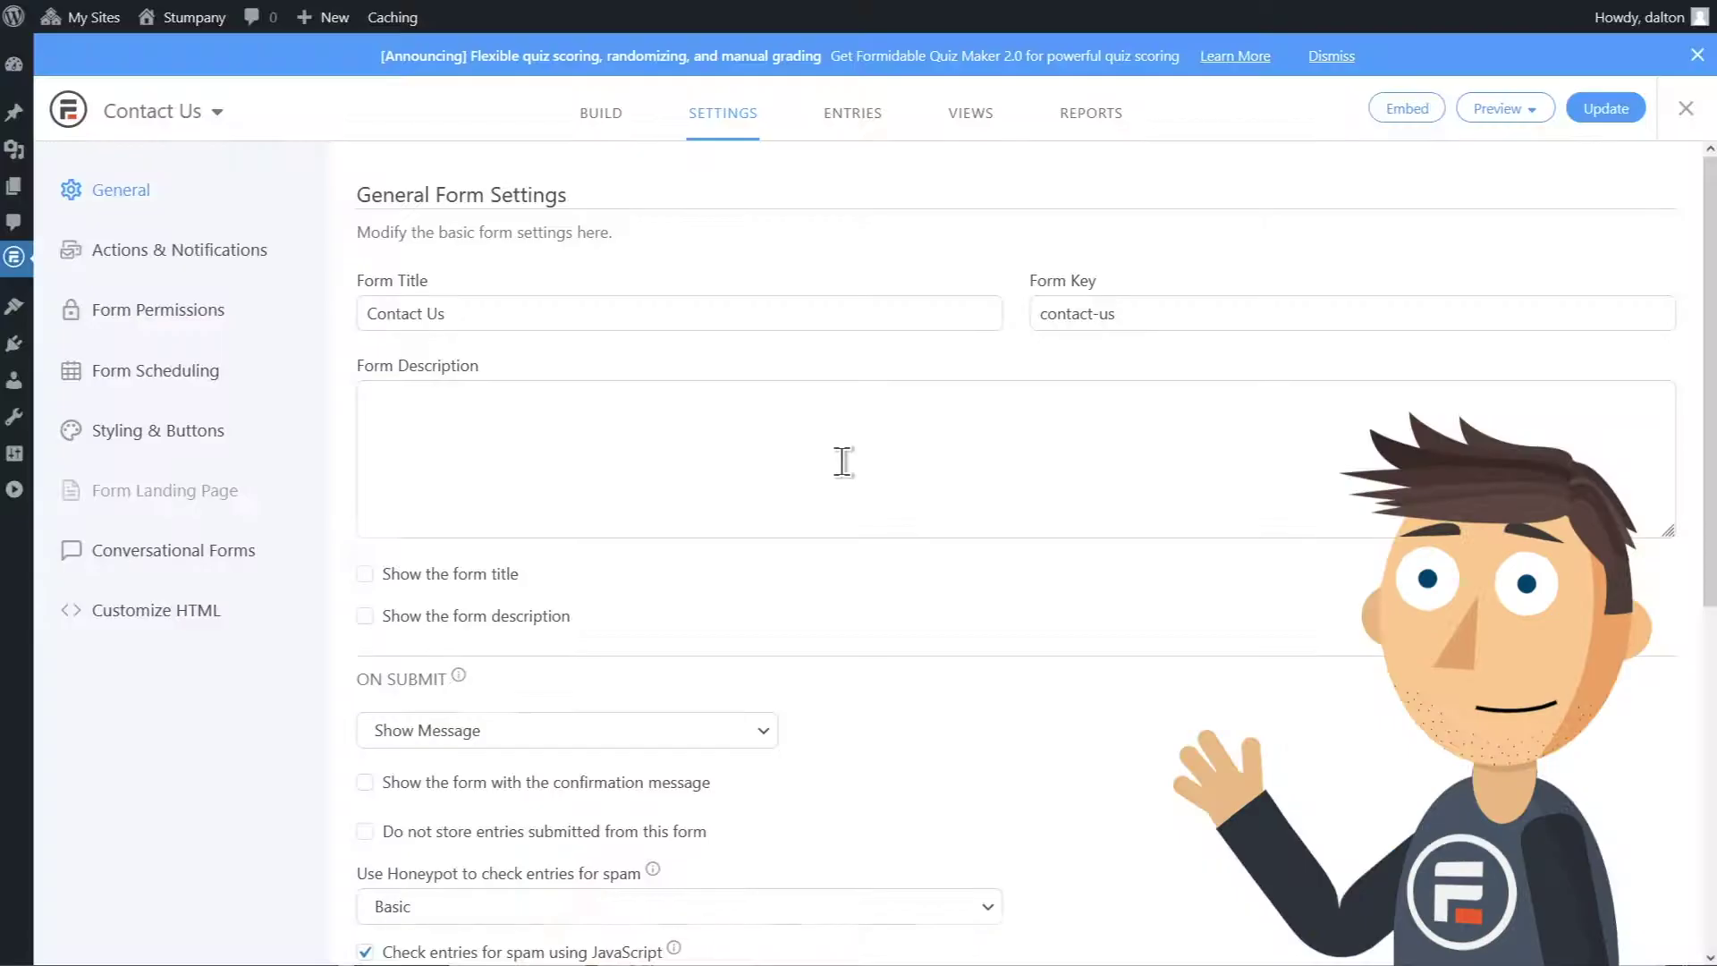
Step: Hide the Entry update date column in the Contact Us entries list via Screen Options
left_click(863, 130)
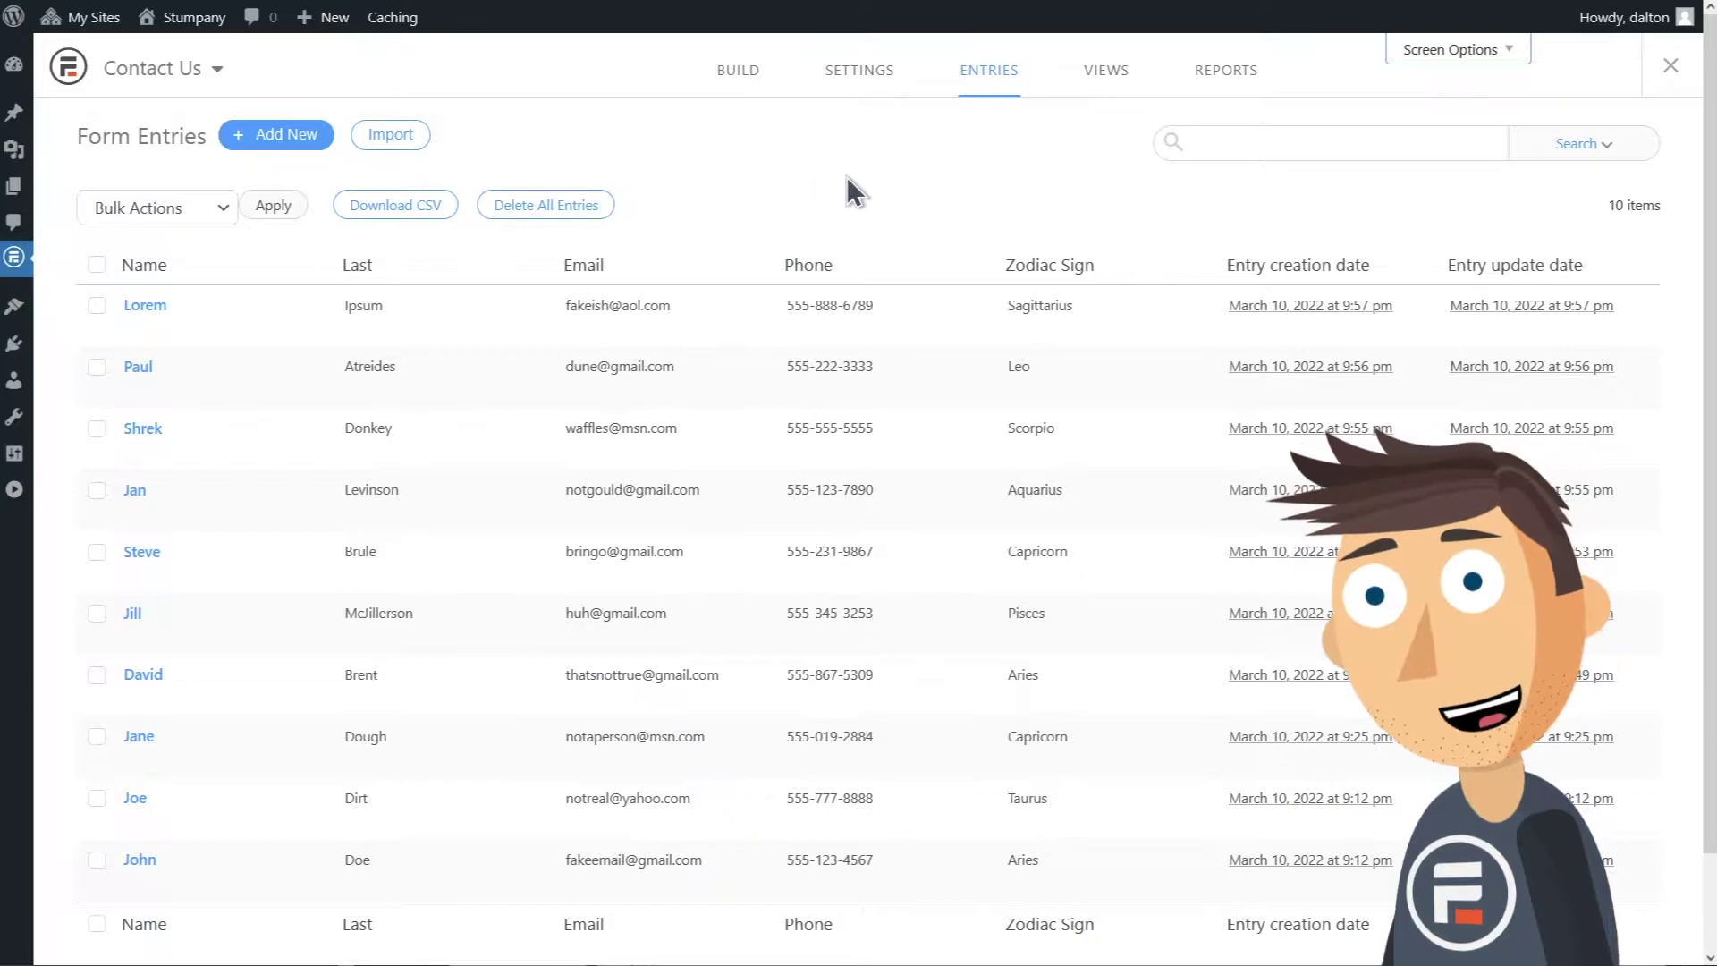
left_click(1422, 55)
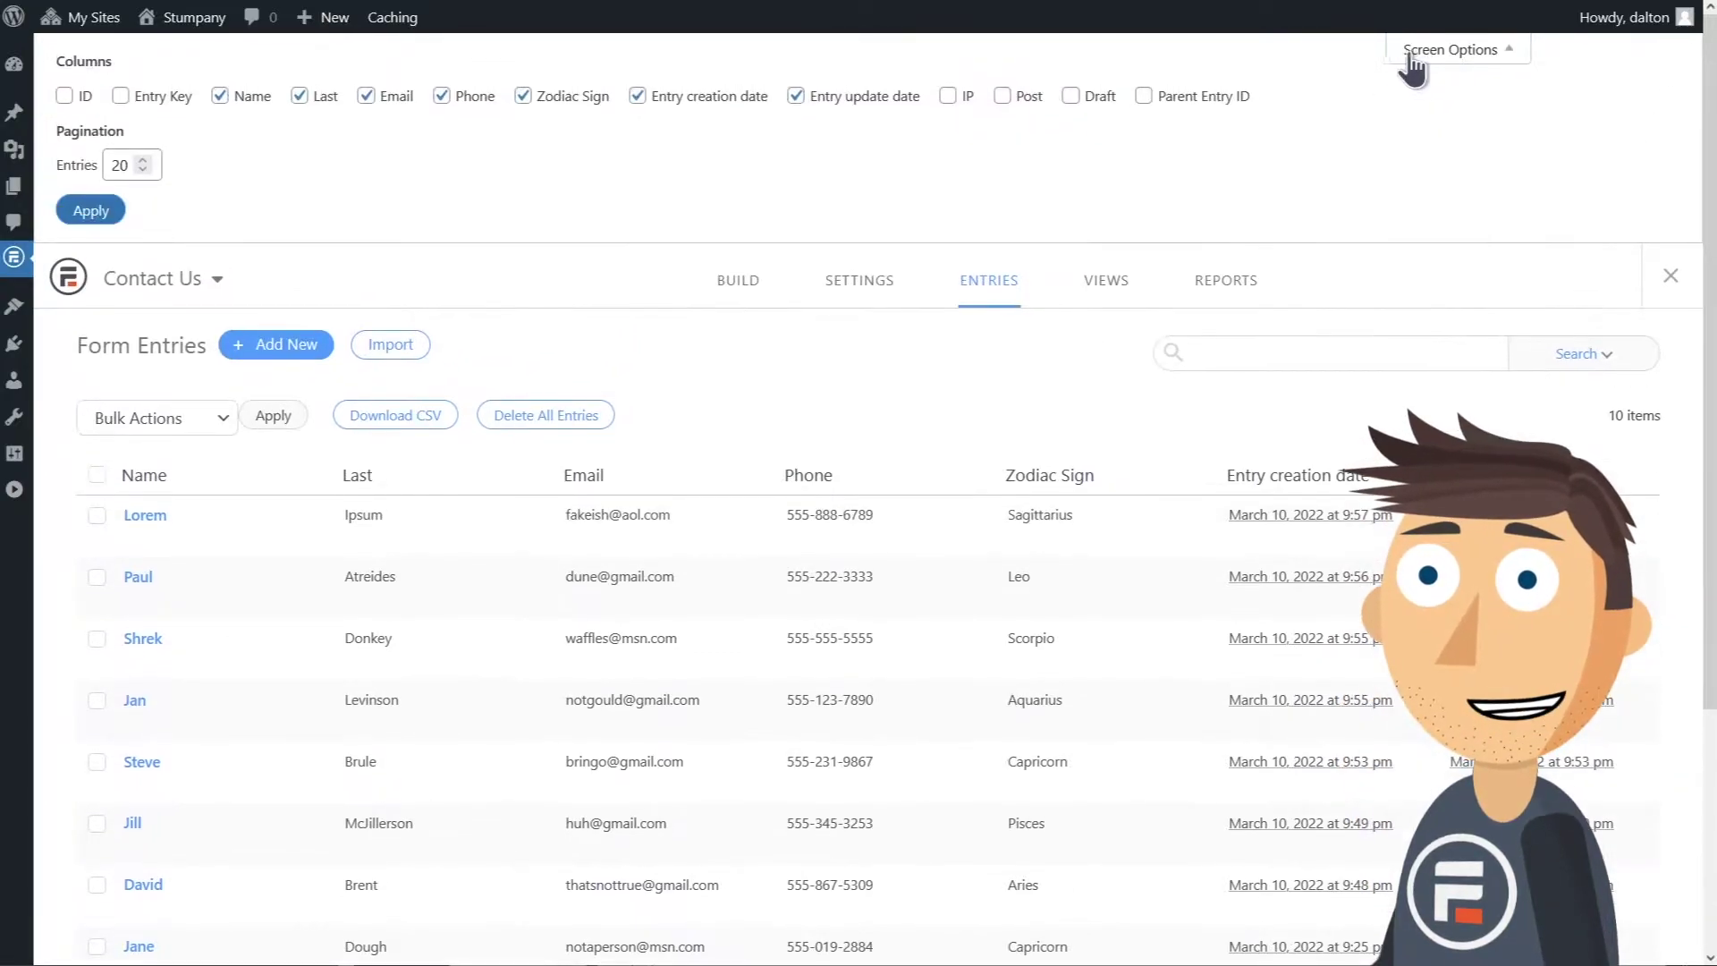
left_click(795, 98)
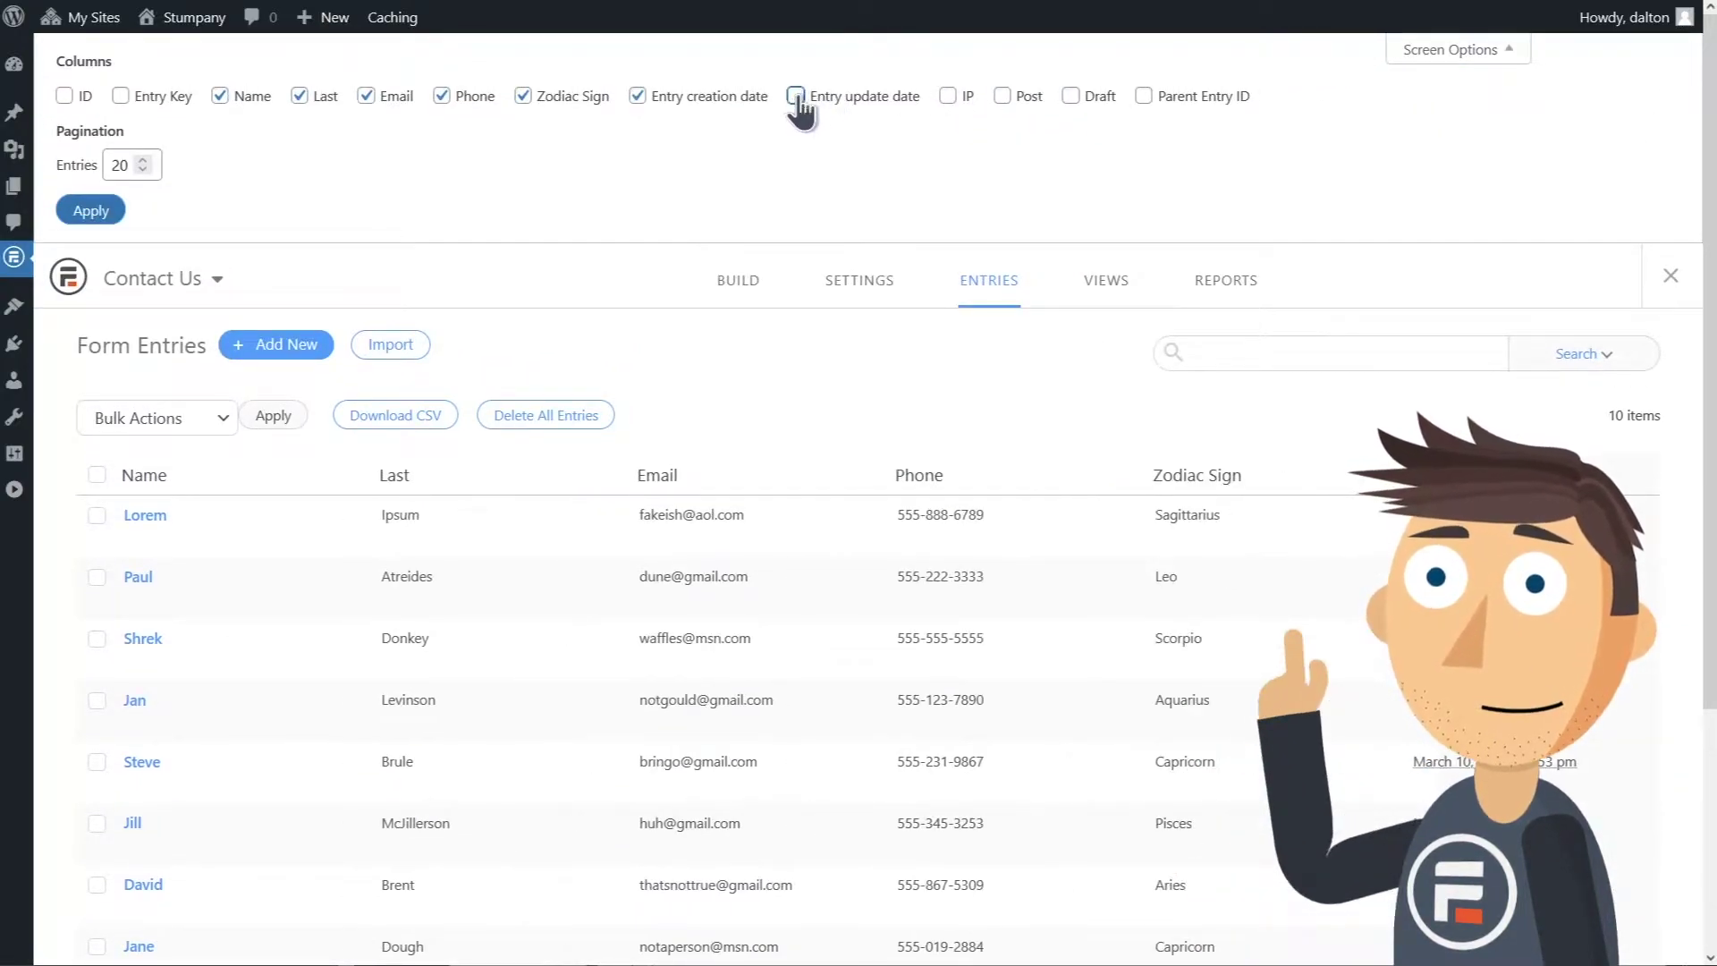
left_click(1428, 55)
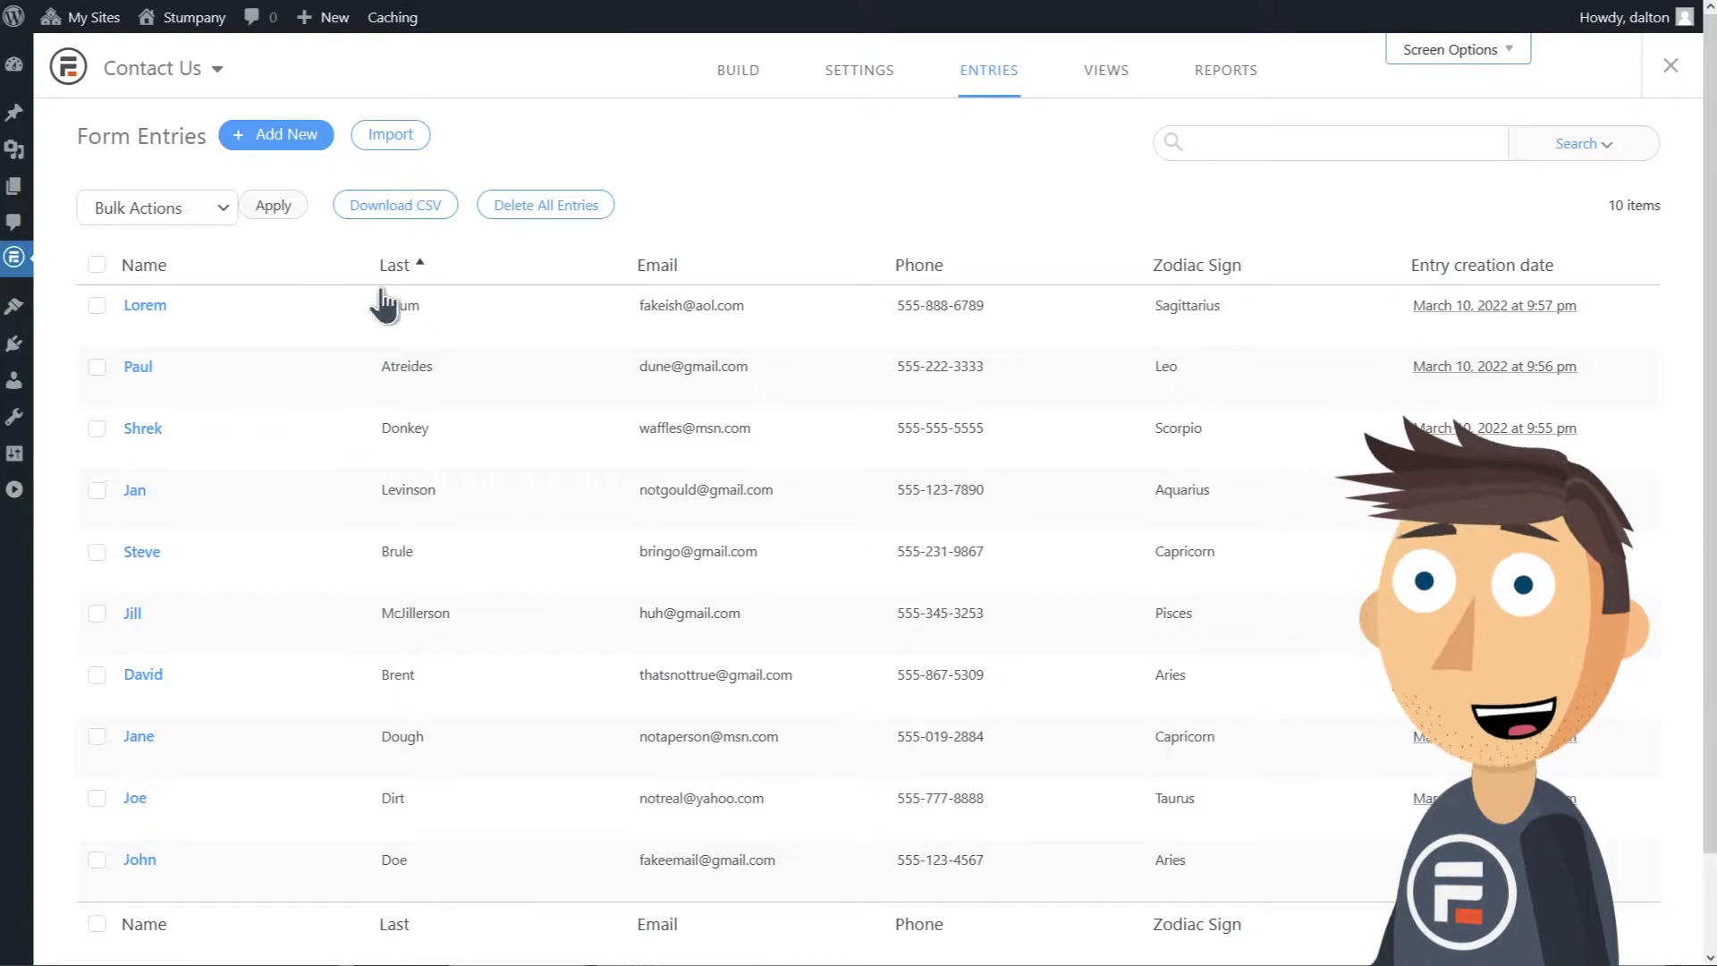
Step: Delete the extra letters from the Lorem entry's email address and save with Update
mouse_move(179, 329)
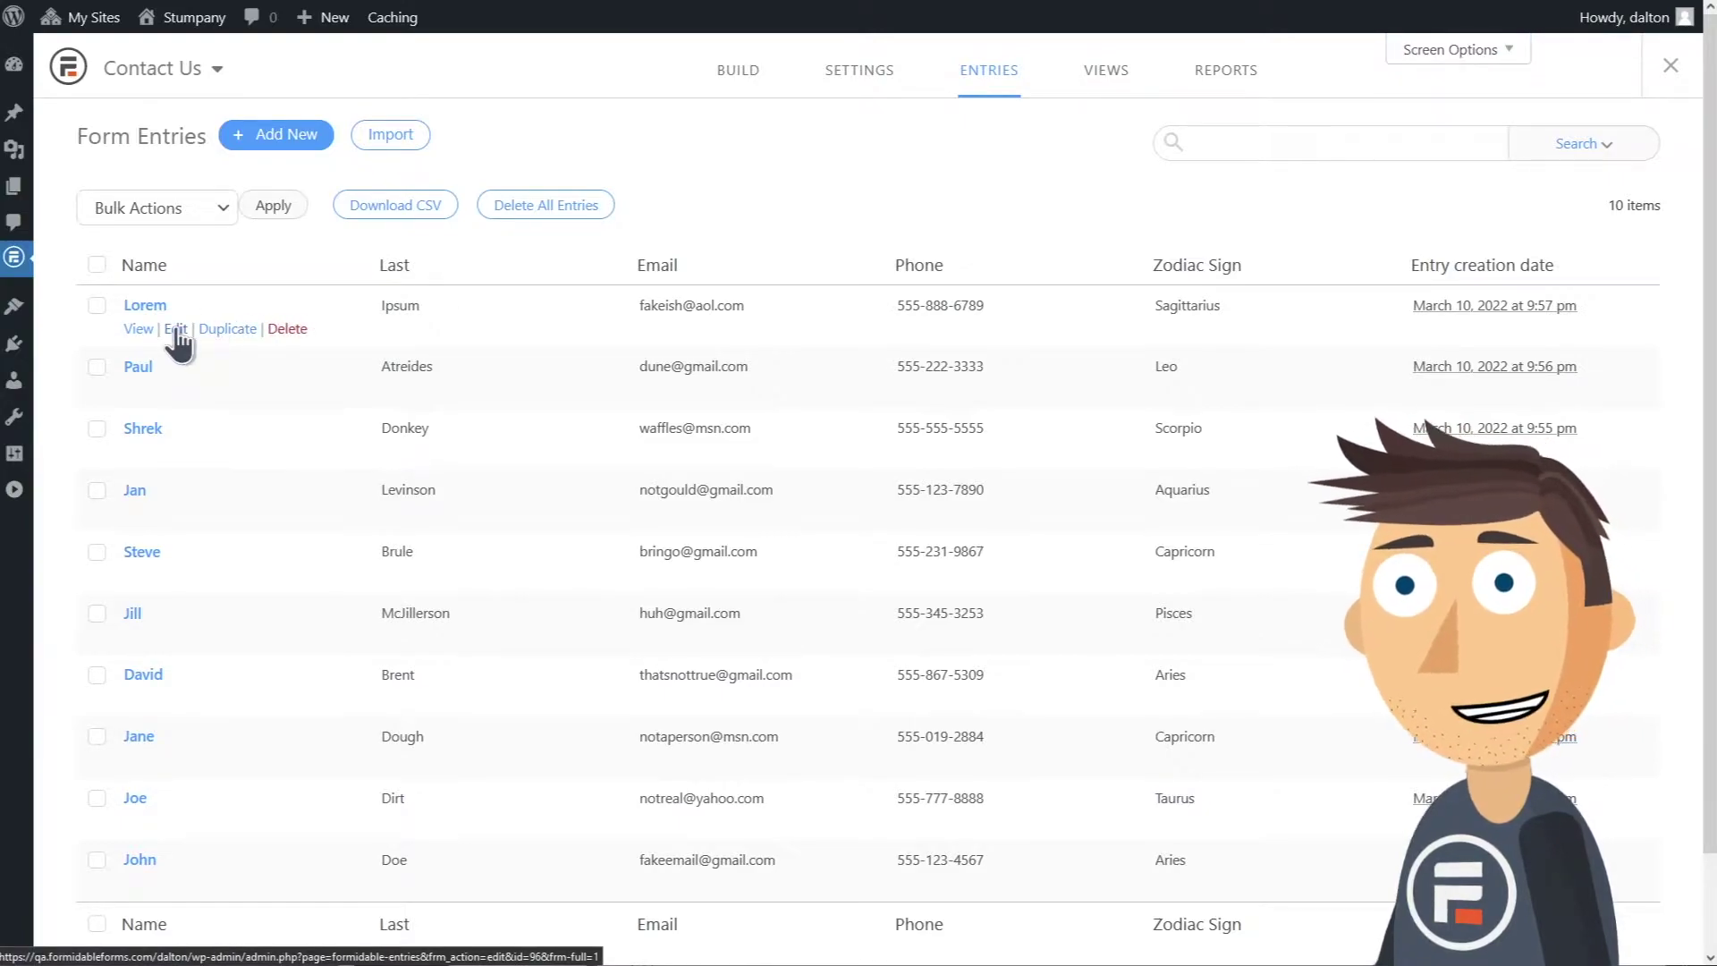
left_click(177, 331)
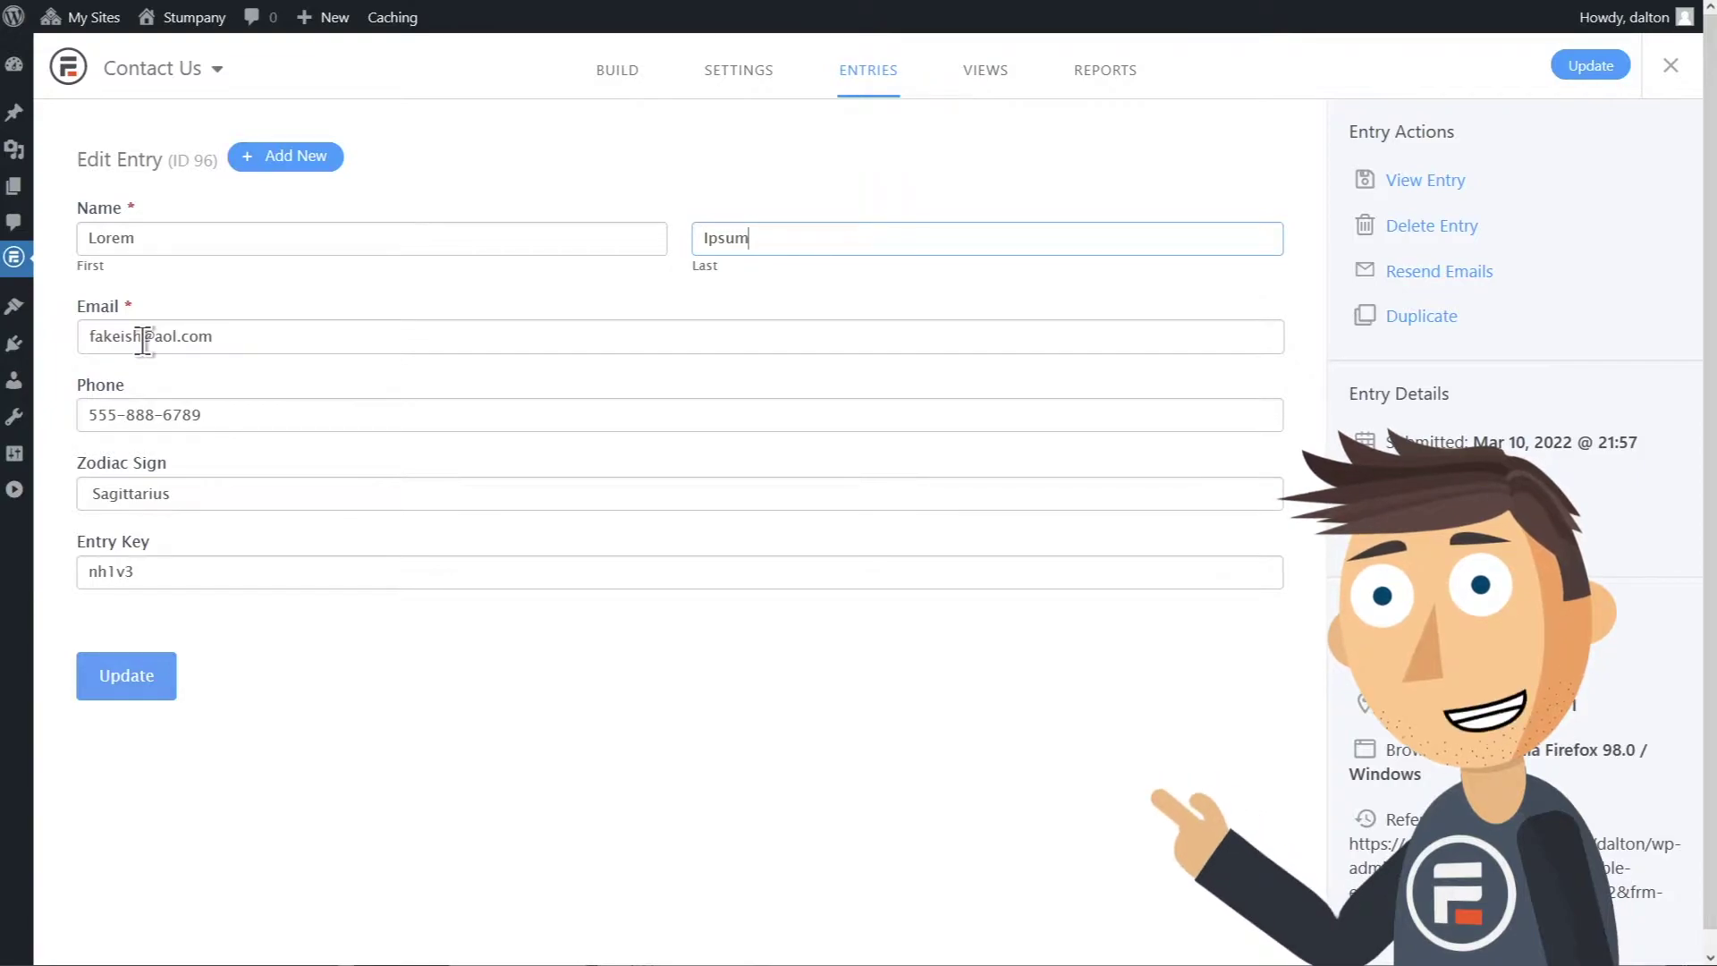
left_click(143, 338)
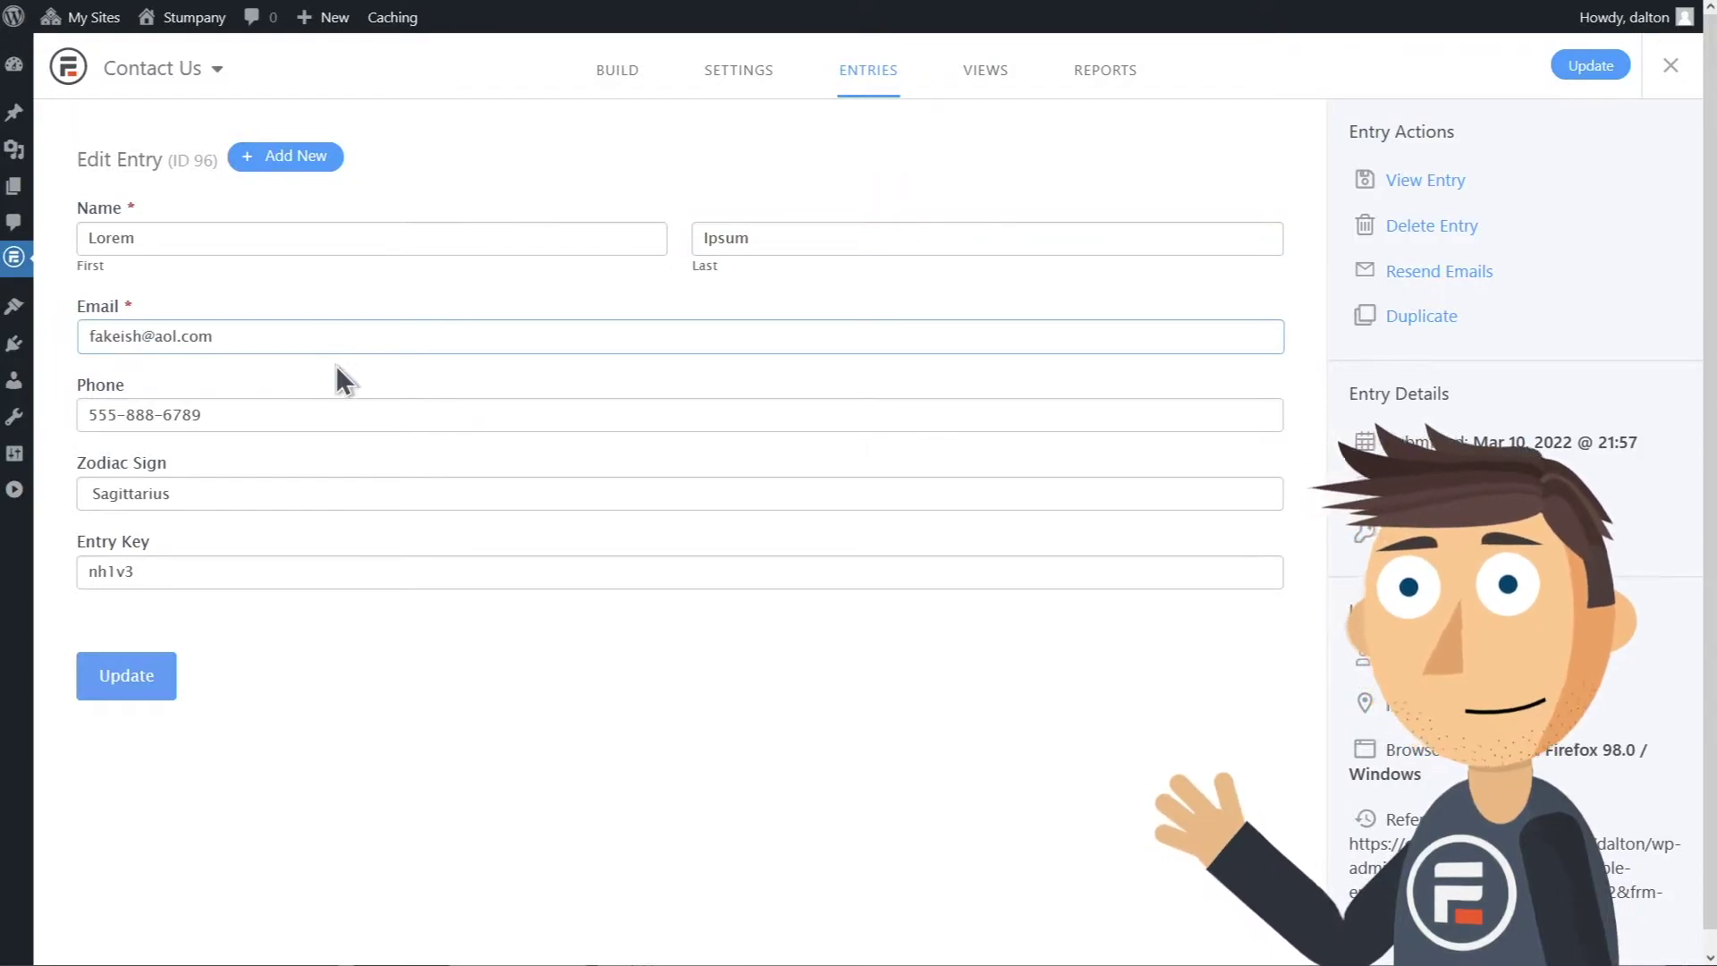
left_click(718, 154)
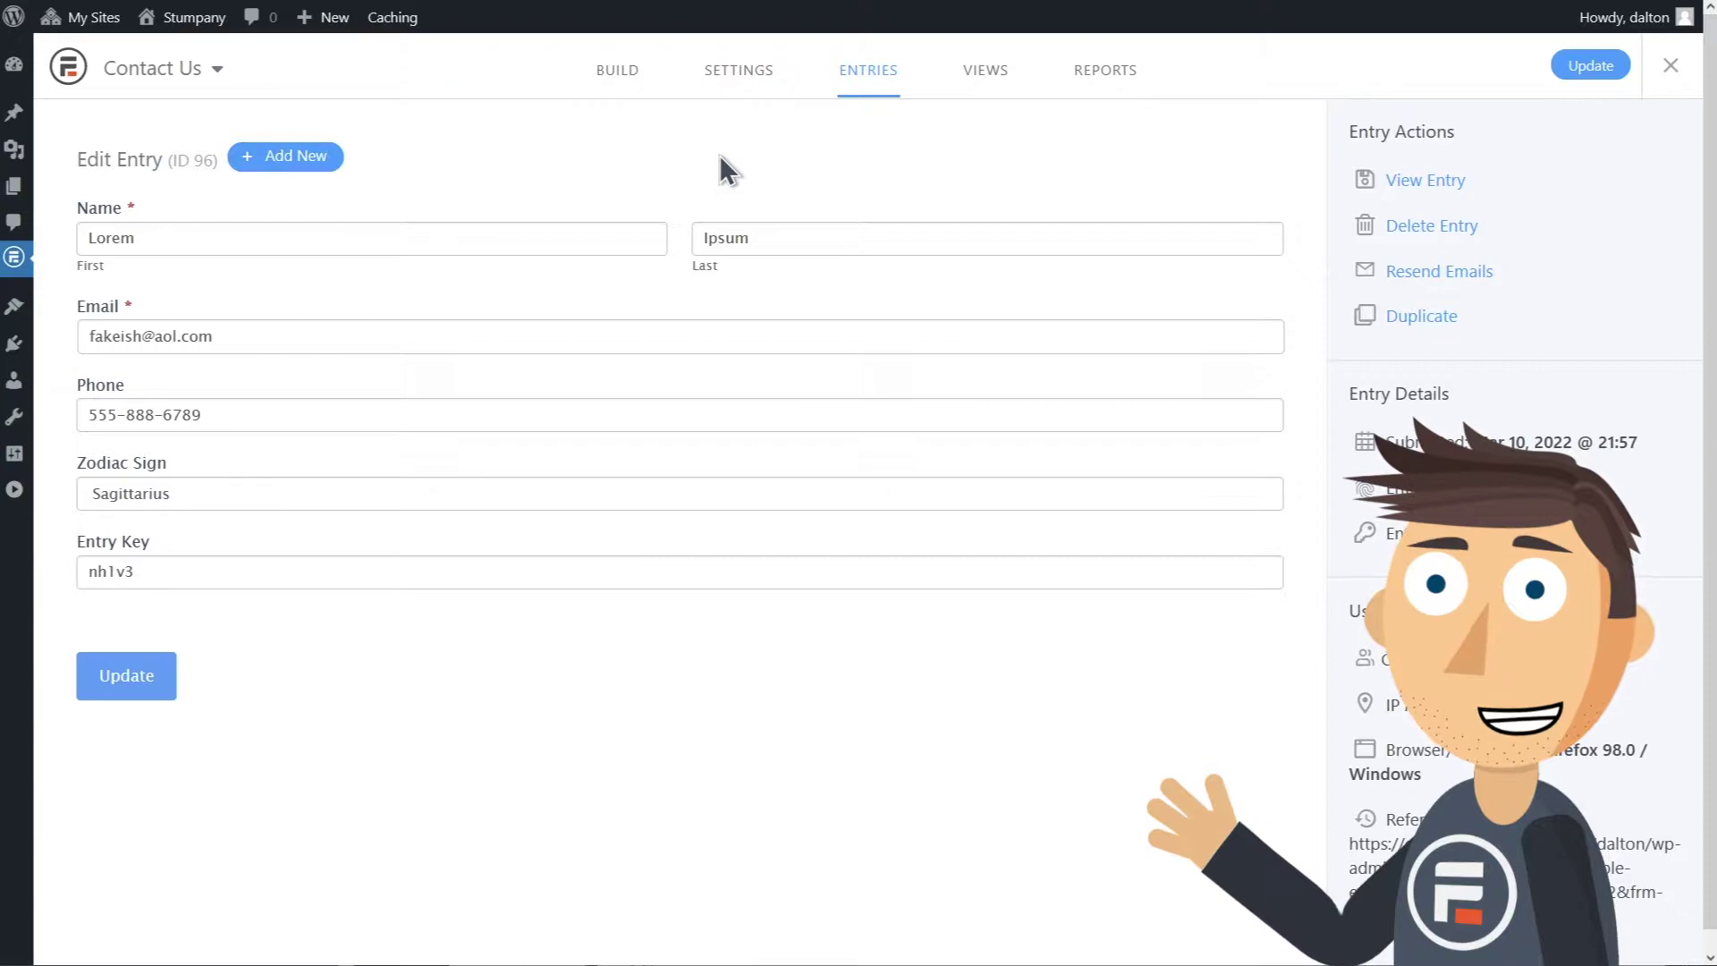
left_click(153, 336)
key("BackSpace")
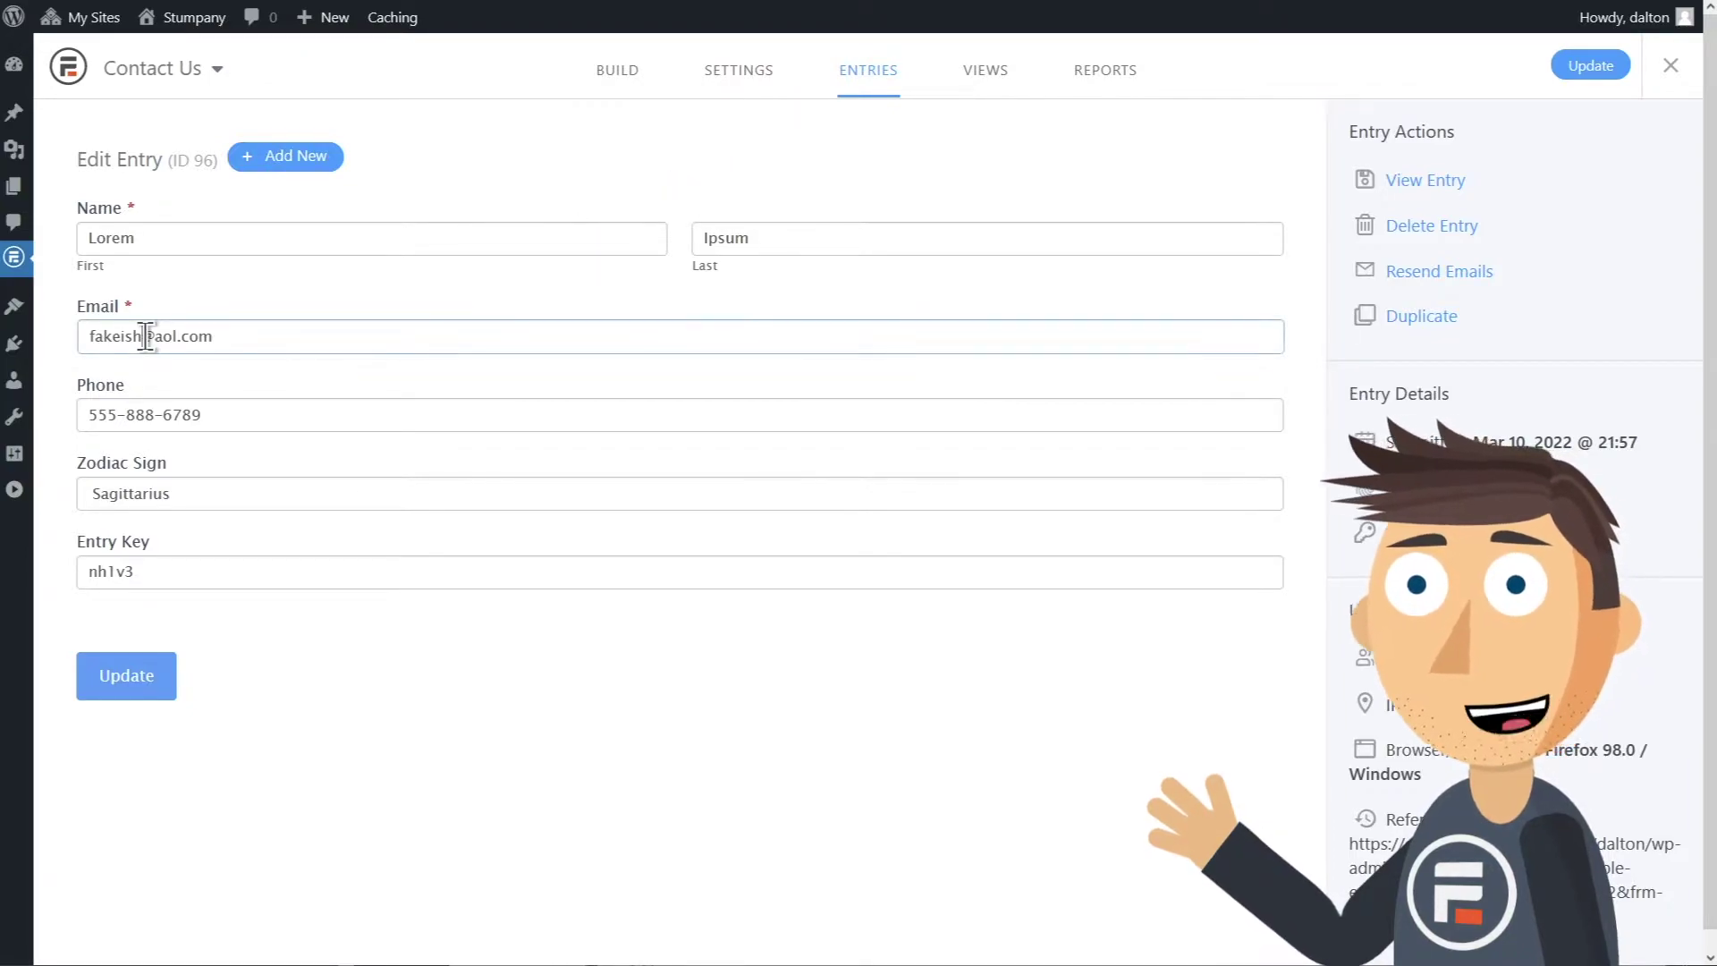
key("BackSpace")
key("BackSpace")
left_click(131, 675)
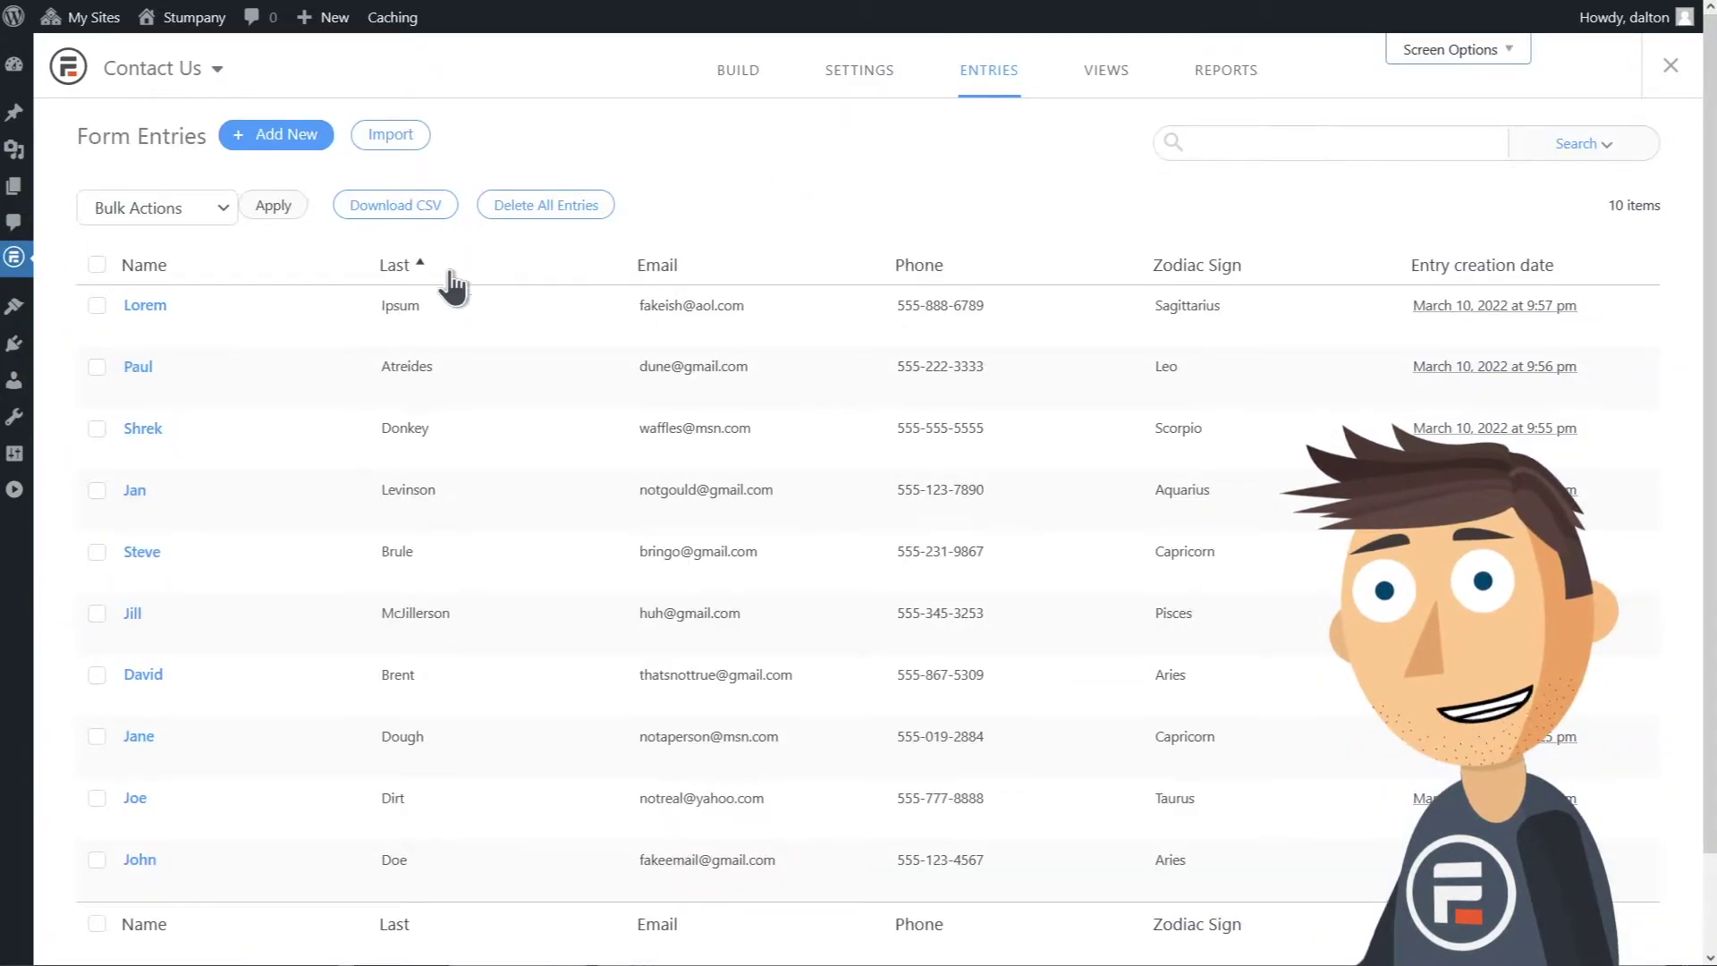
Step: Print the updated Lorem entry from the Entry Actions panel
mouse_move(325, 302)
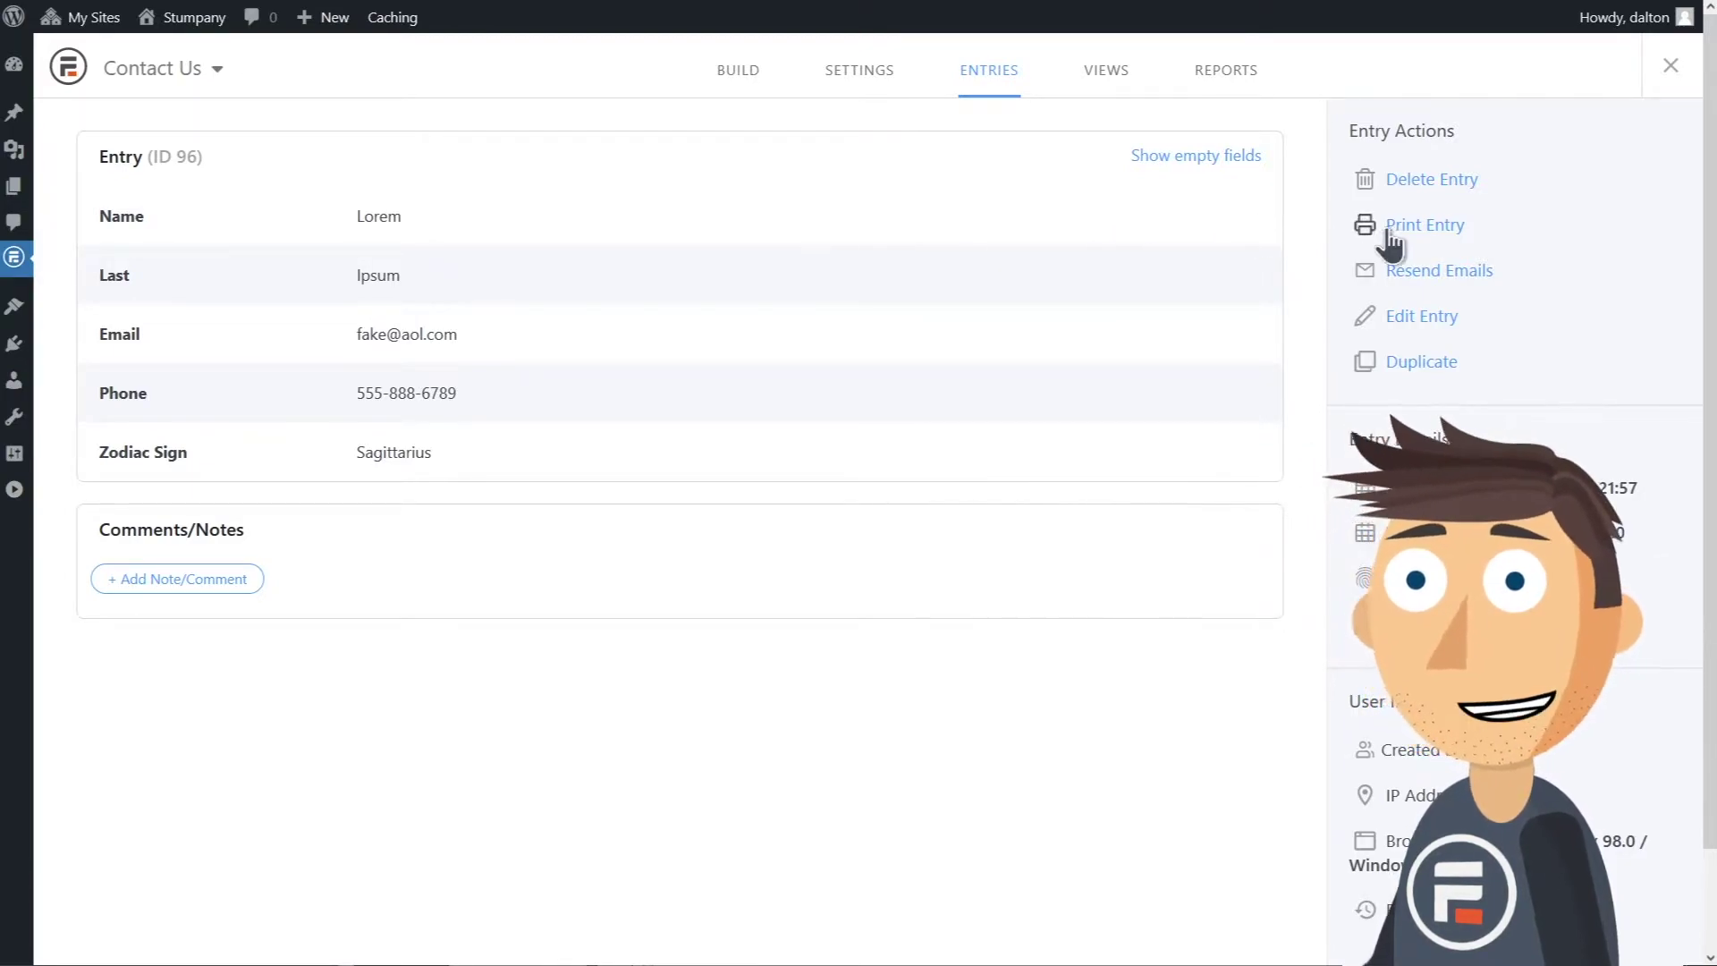
left_click(1421, 225)
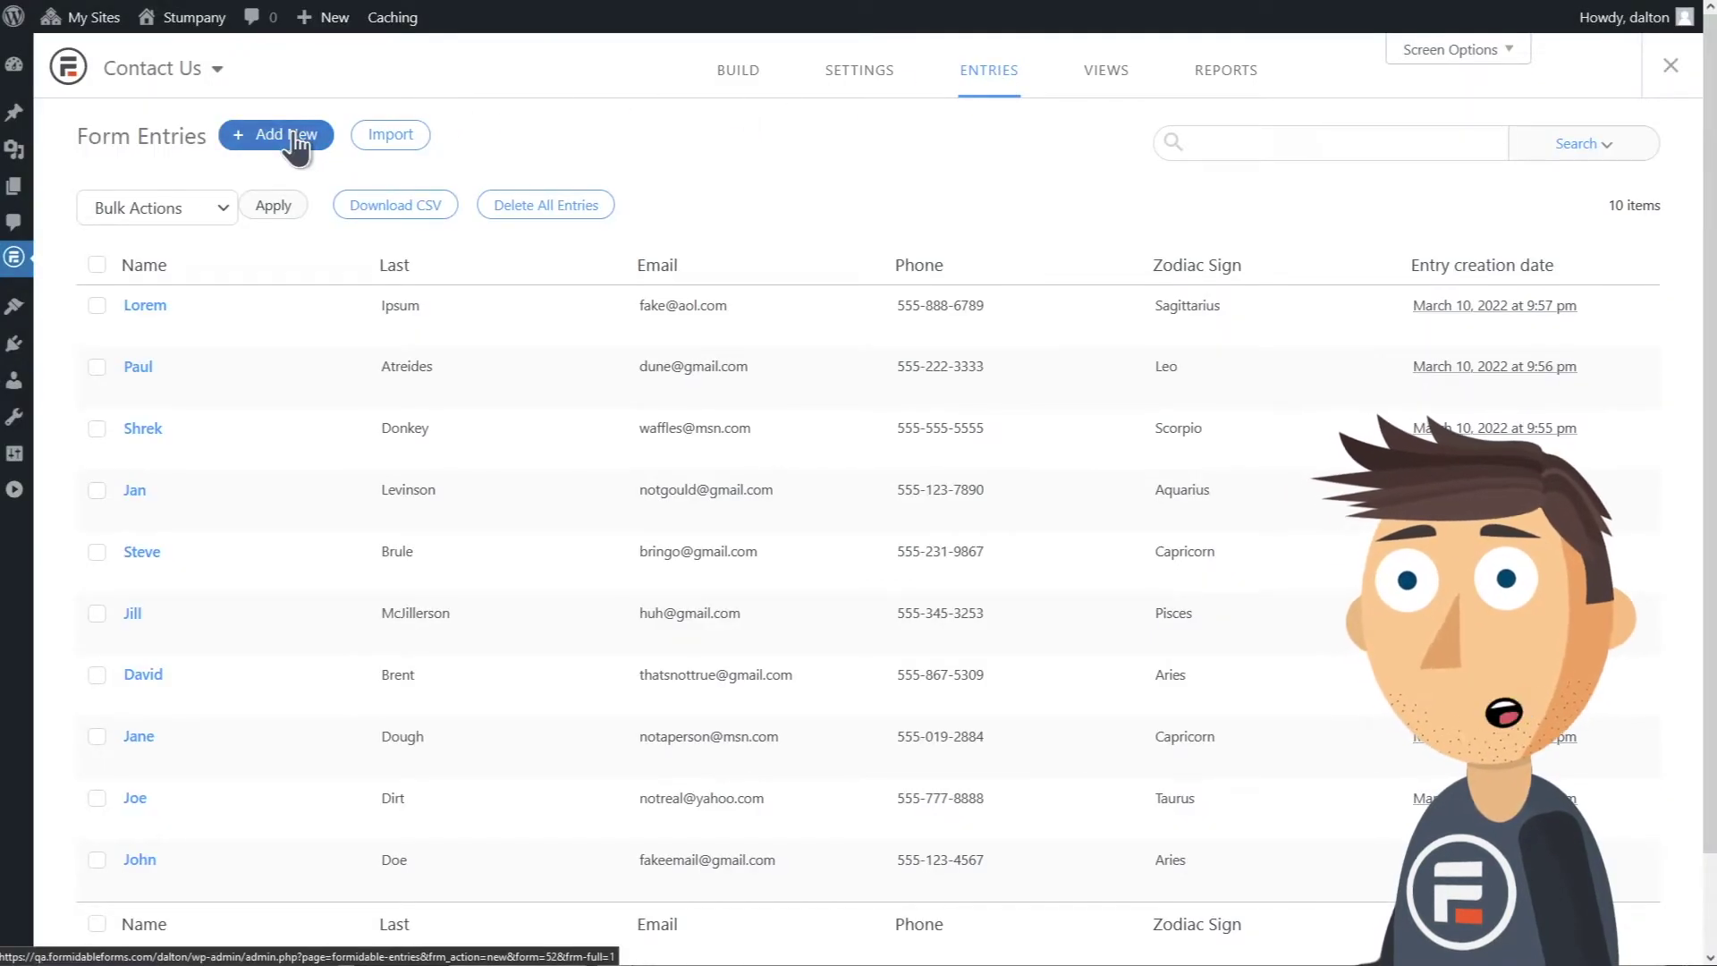
Step: Submit a new Contact Us entry with first and last name, email, phone and Scorpio zodiac sign
left_click(295, 136)
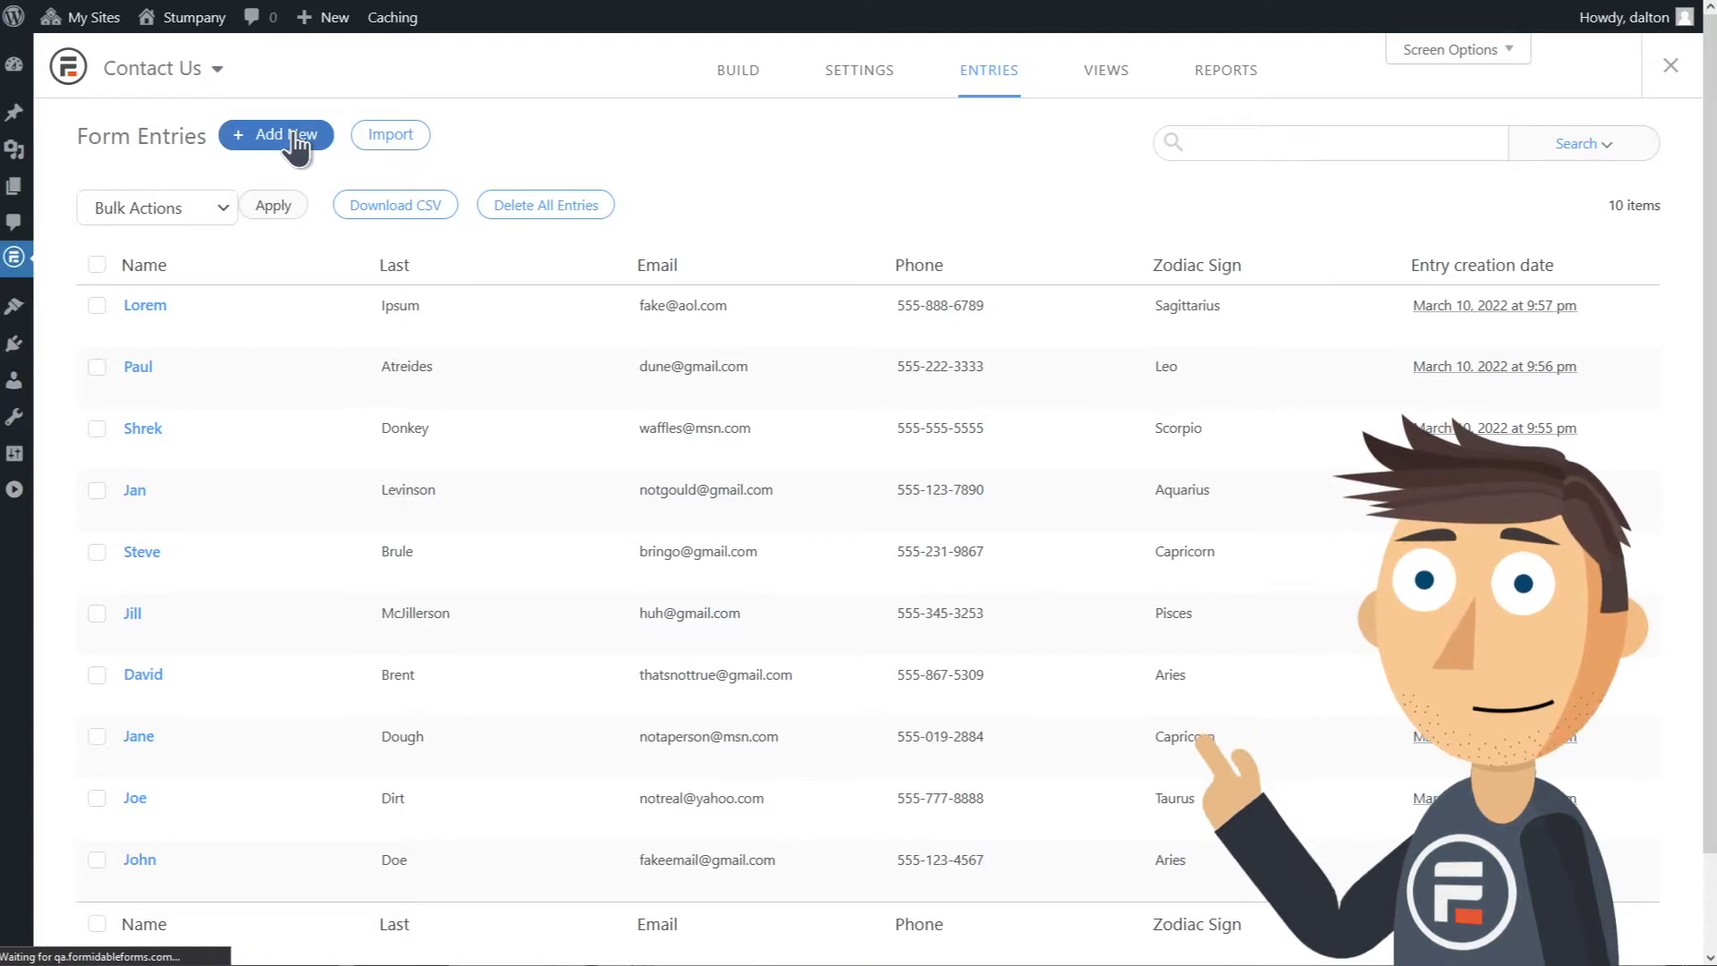
left_click(408, 227)
type("Aaron")
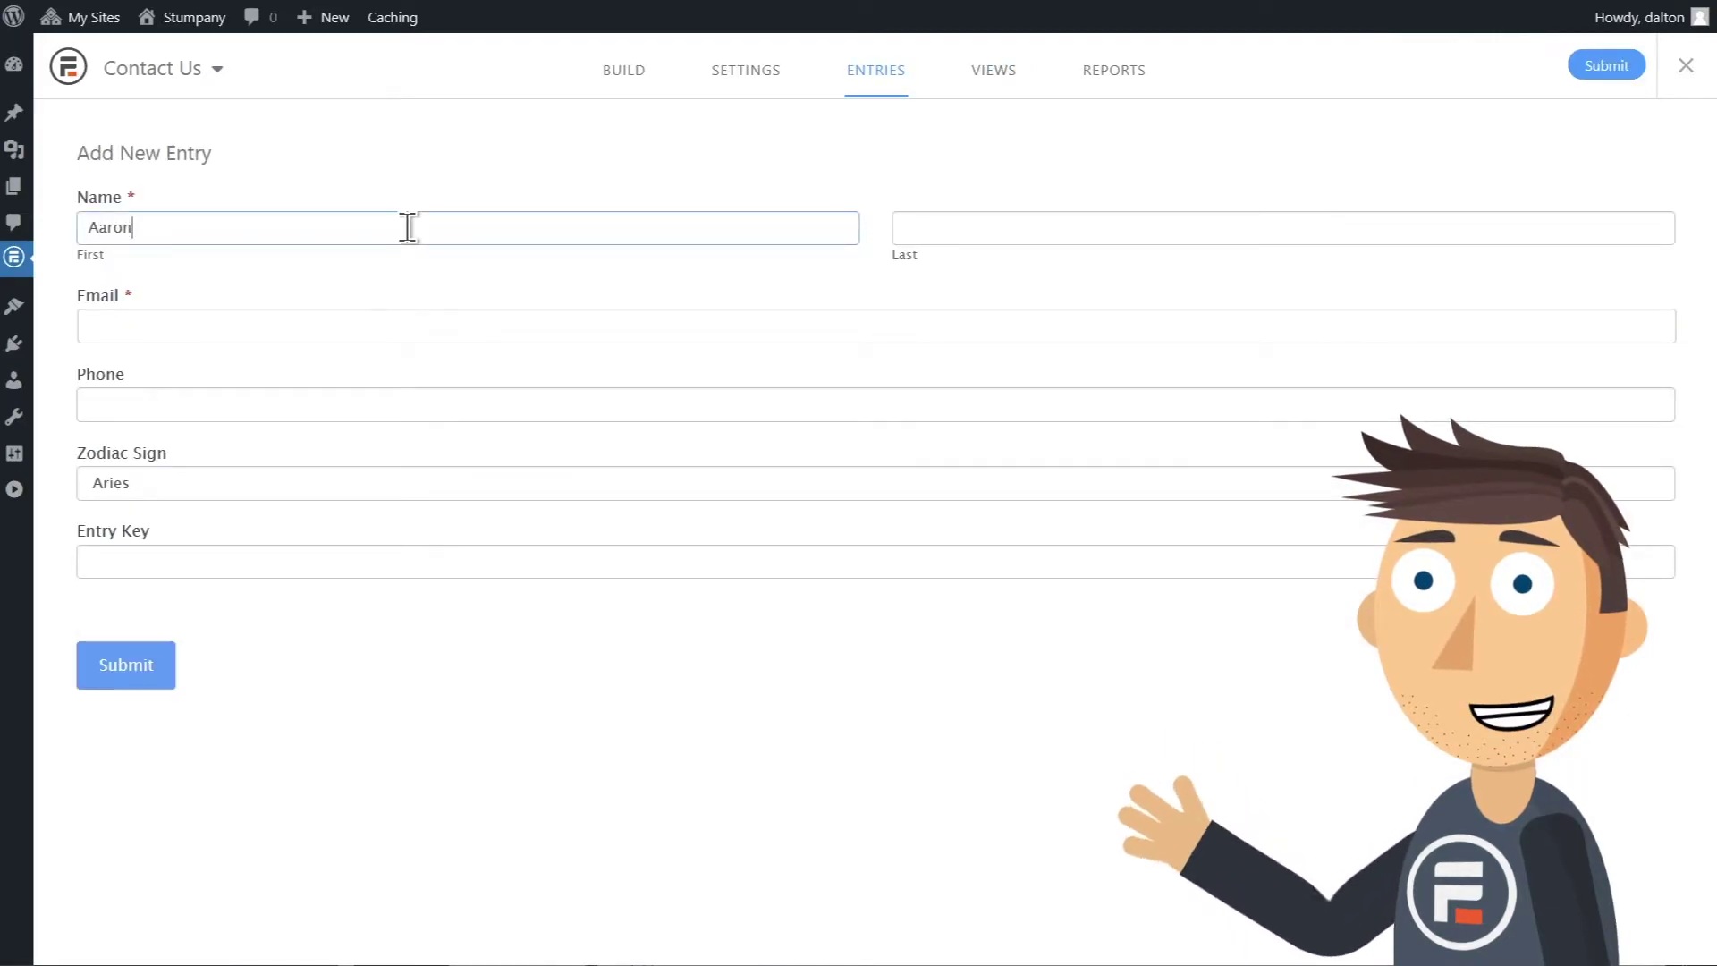
key("Tab")
type("Mr")
key("Tab")
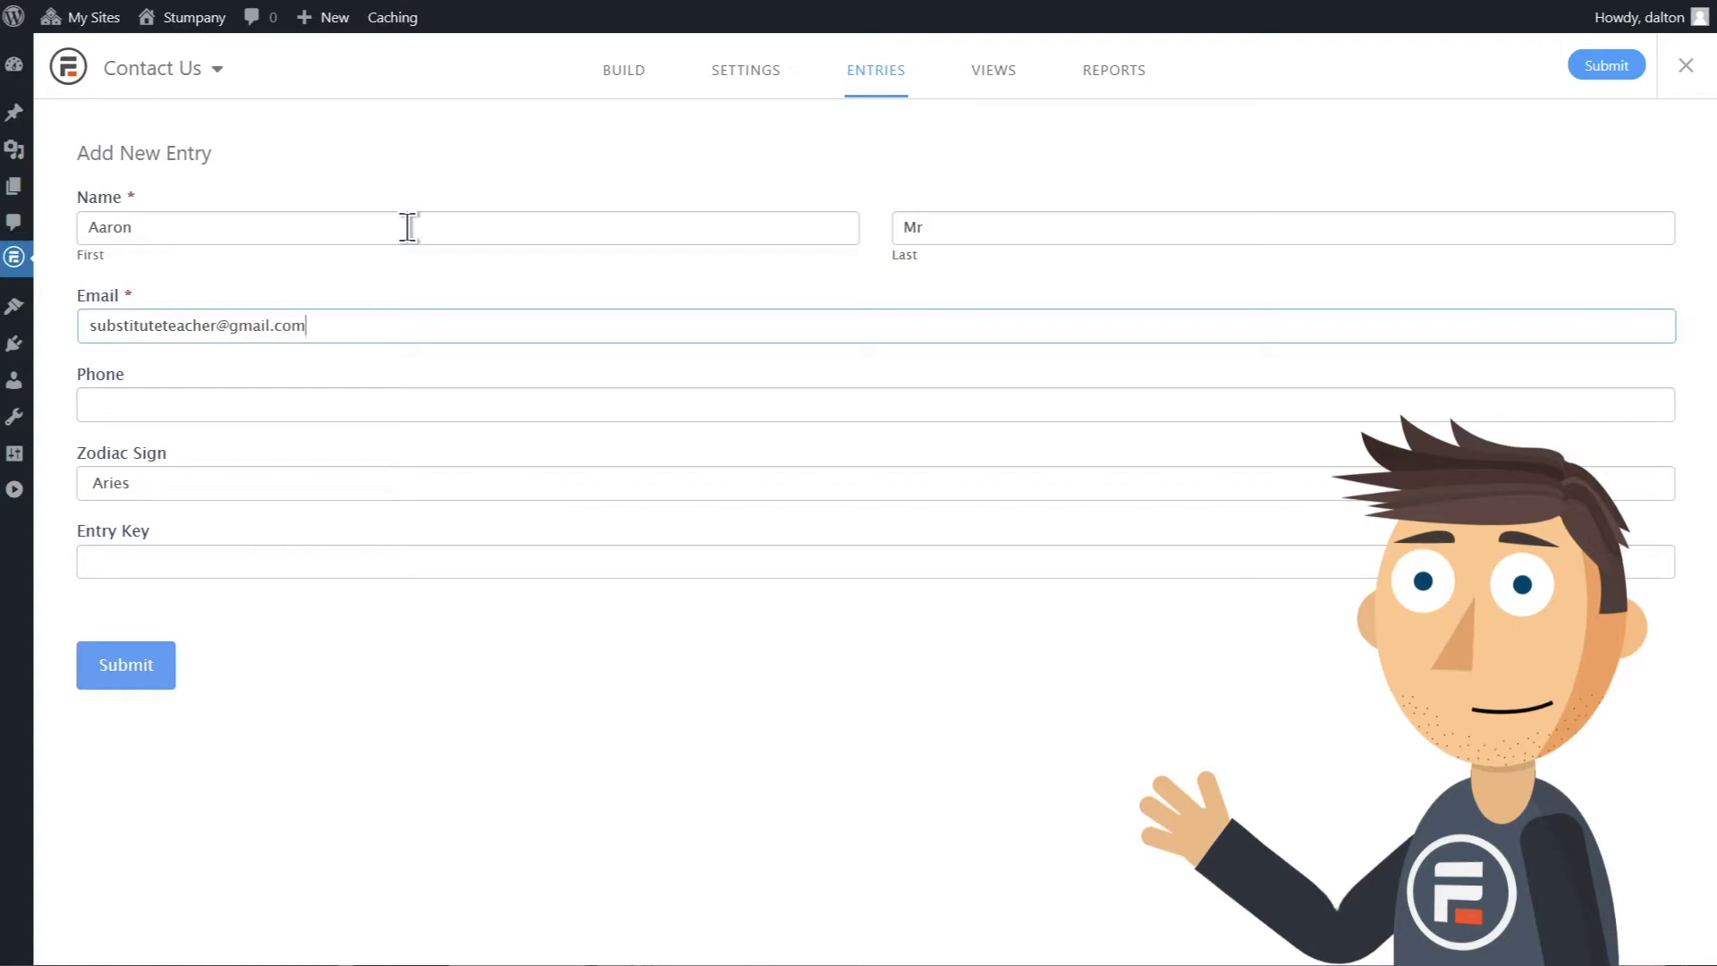
key("Tab")
type("555-463-1285")
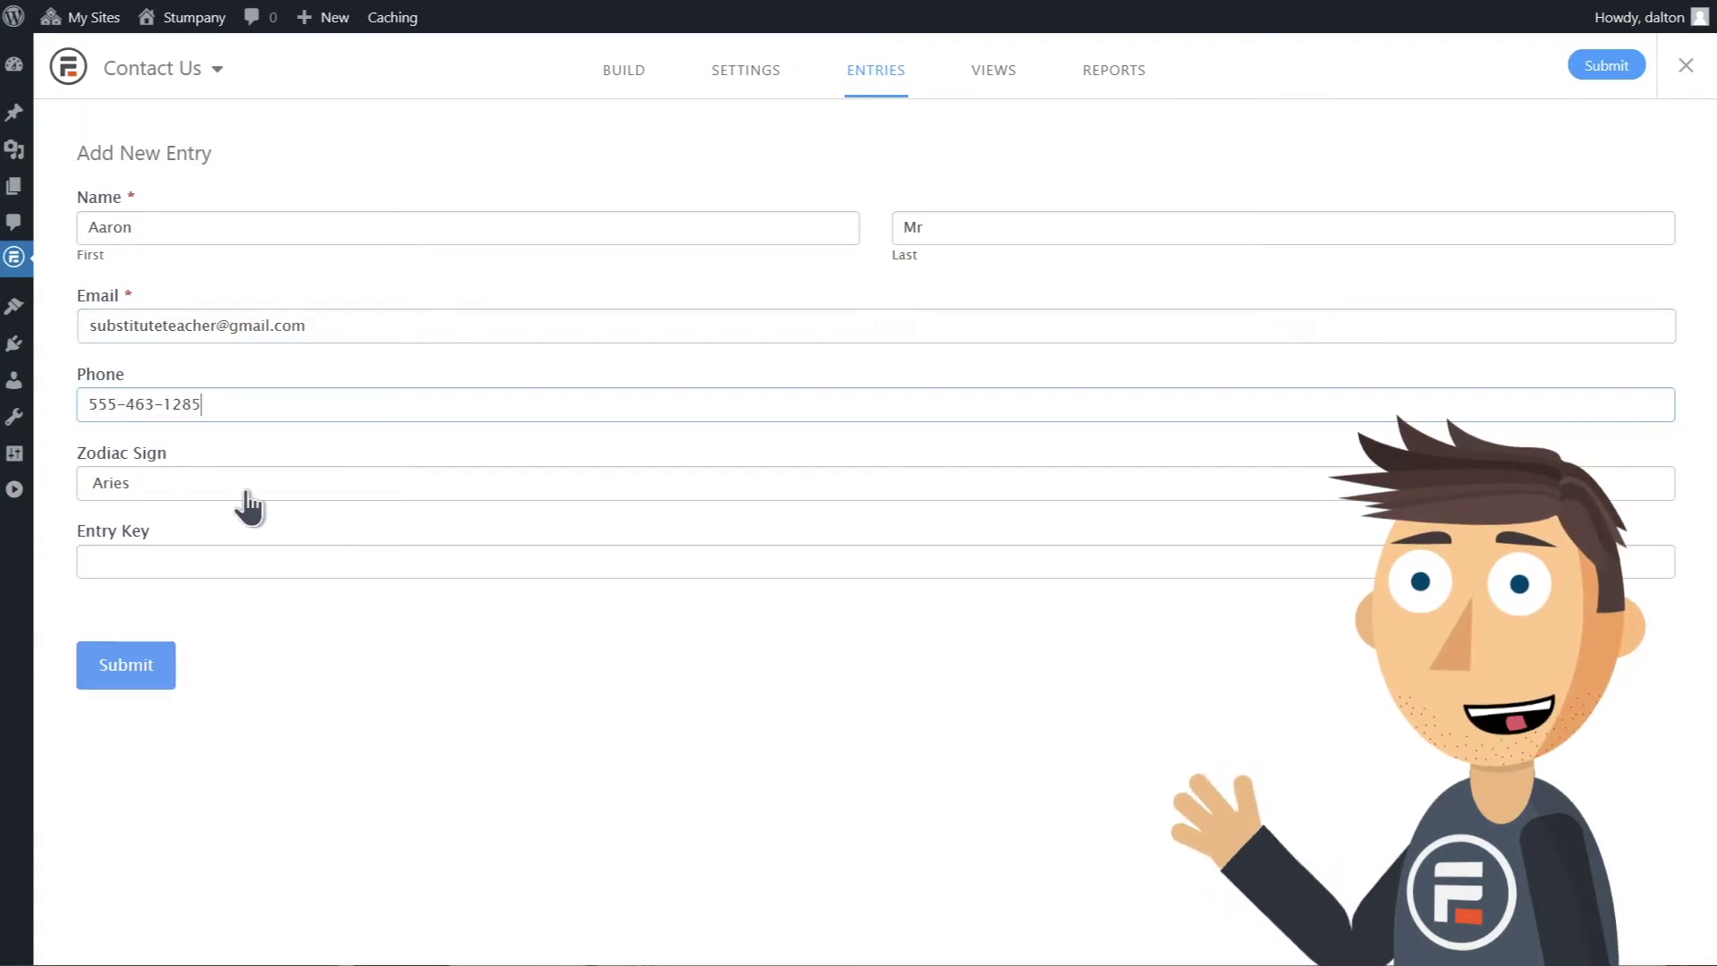
left_click(237, 488)
left_click(207, 718)
left_click(145, 667)
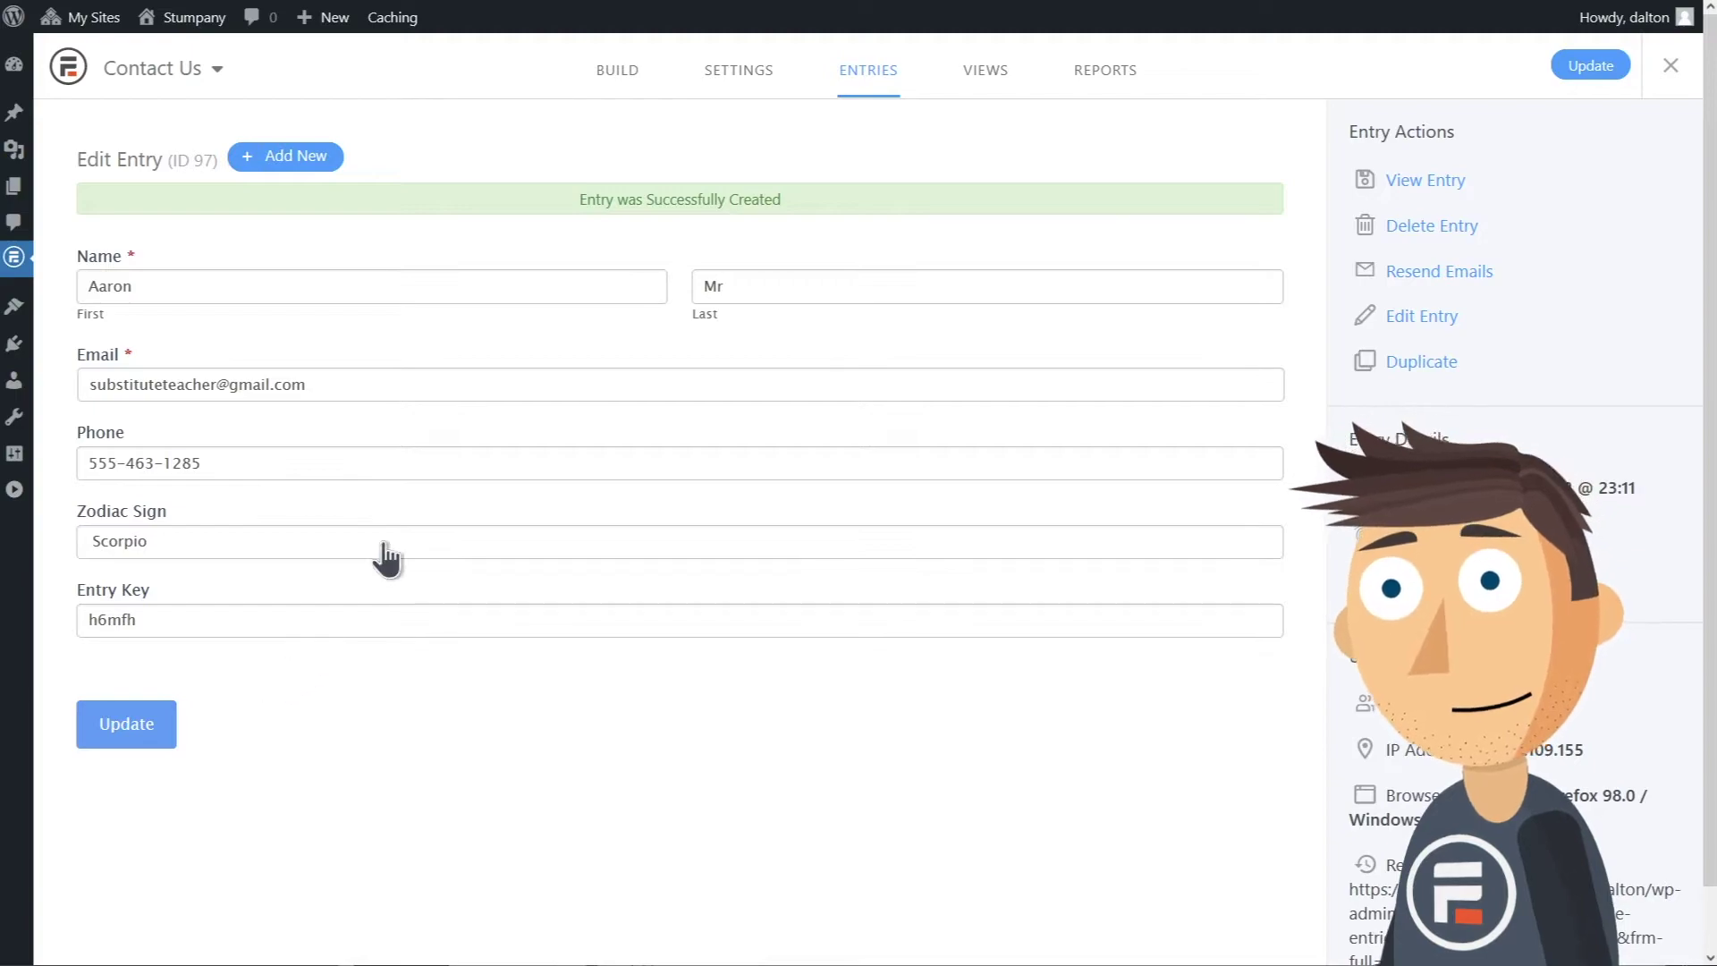
Step: Sort the Contact Us entries list alphabetically by the Last name column
left_click(888, 81)
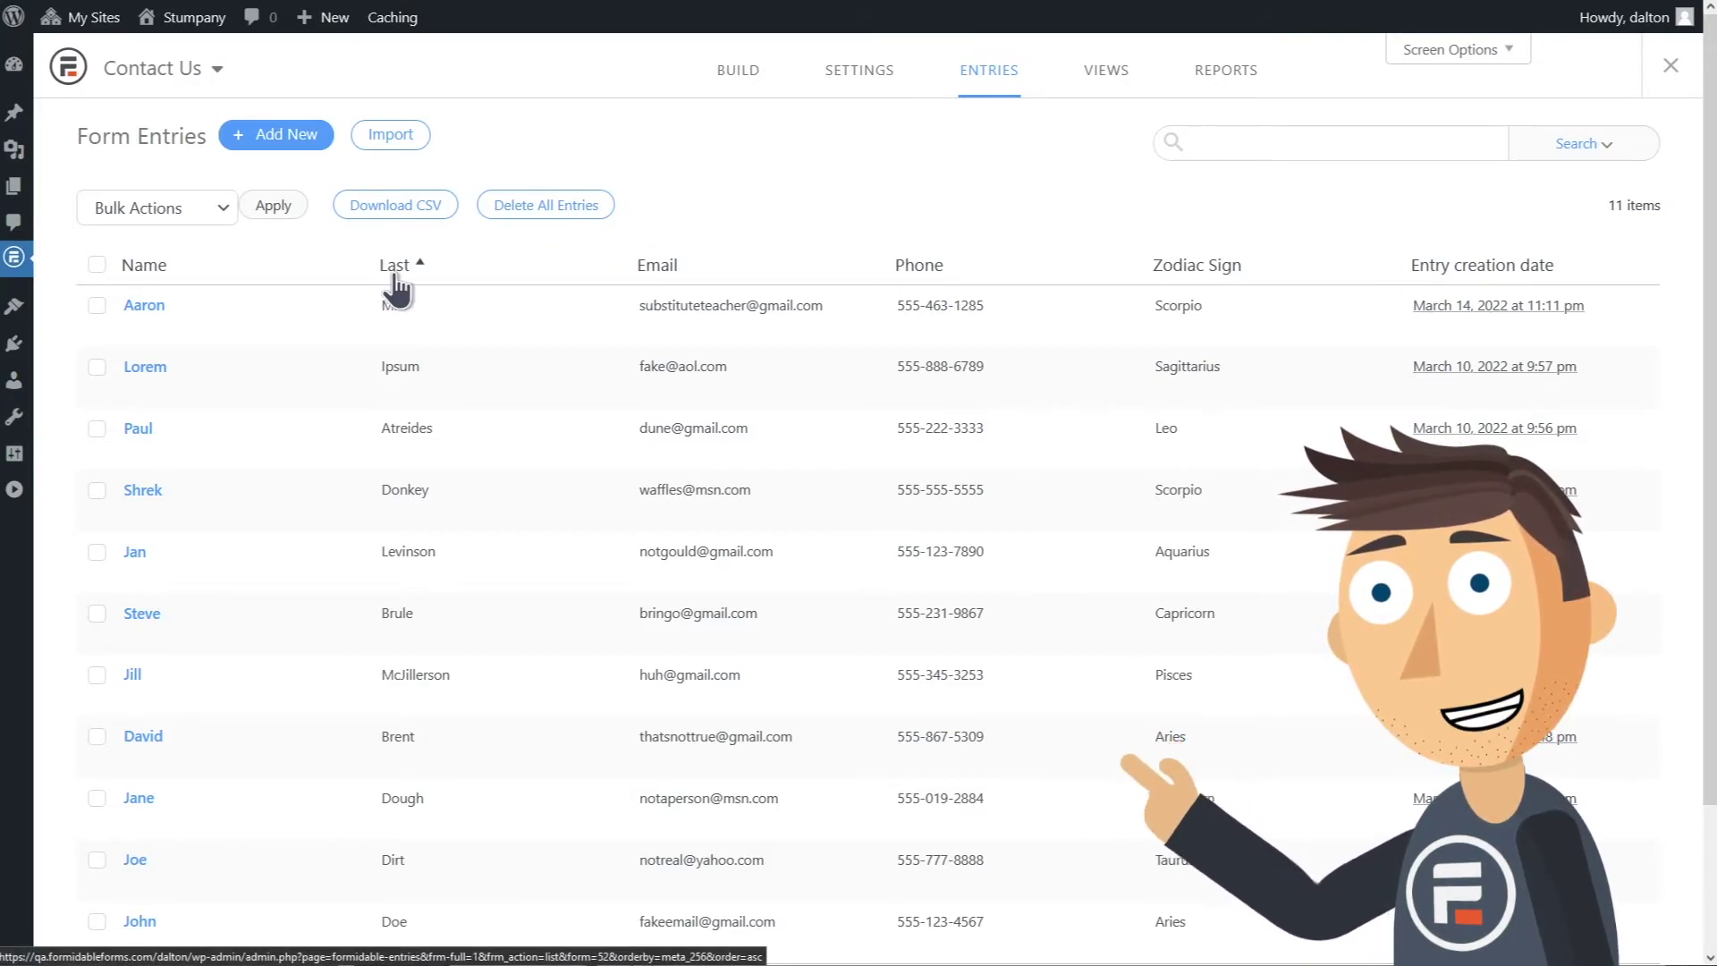
left_click(499, 268)
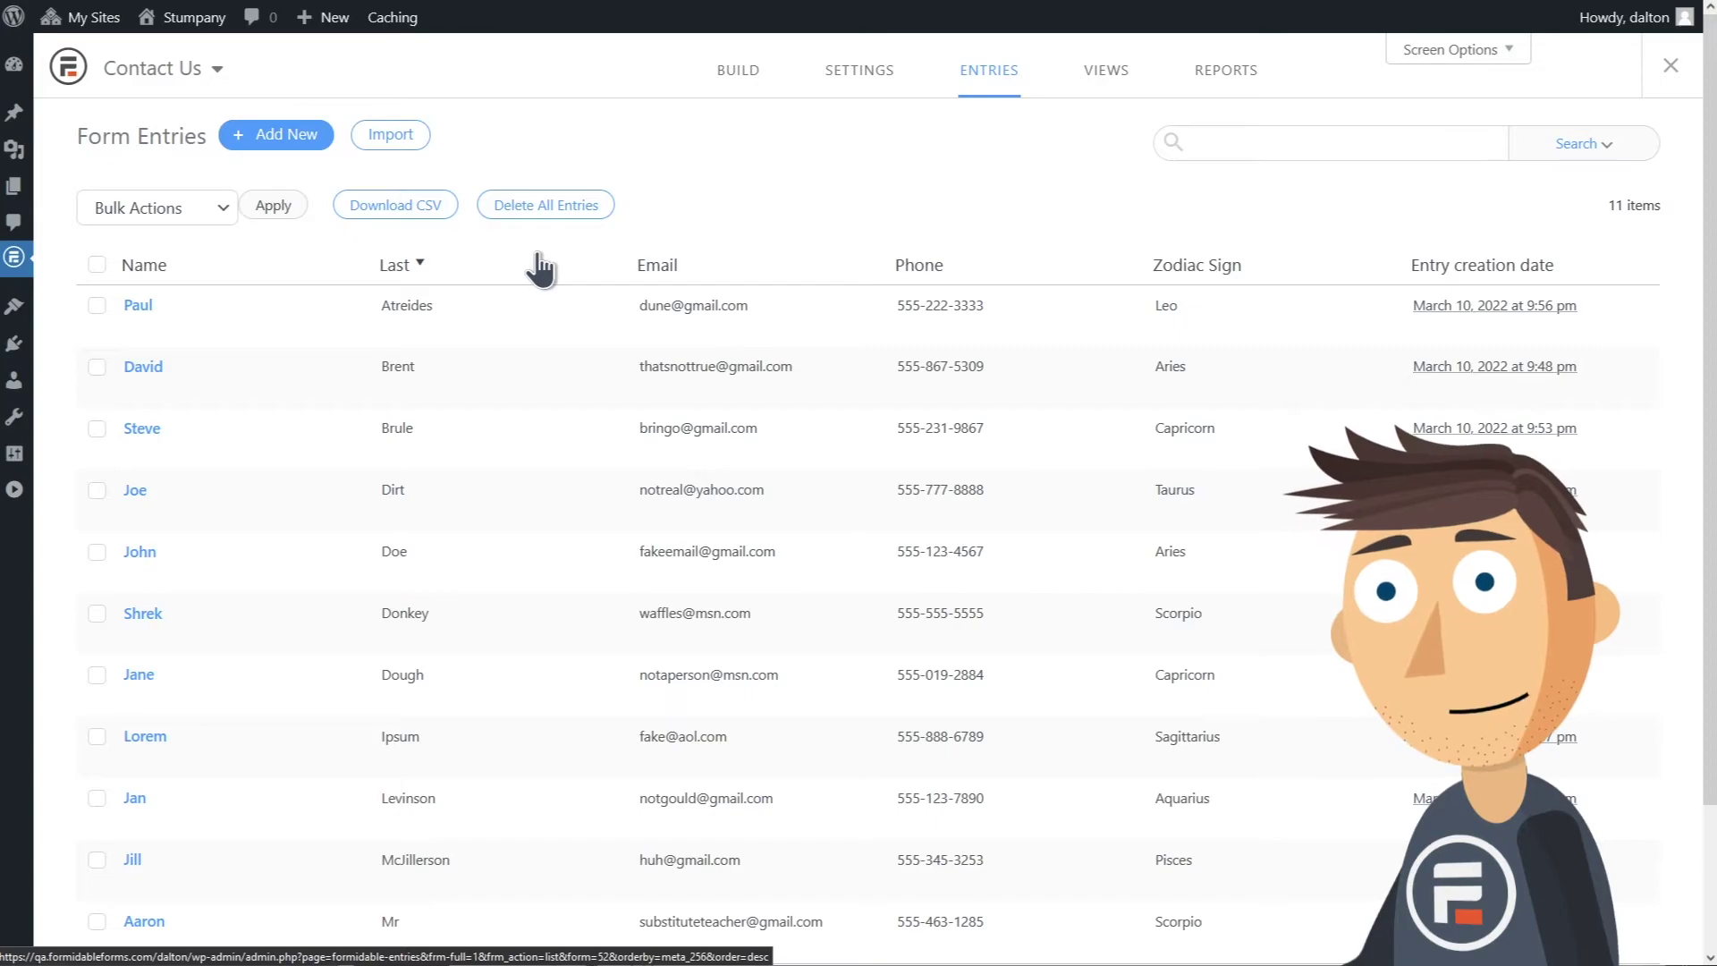
Step: Search the entries for 'aries', restricted to the Zodiac Sign field
left_click(1266, 144)
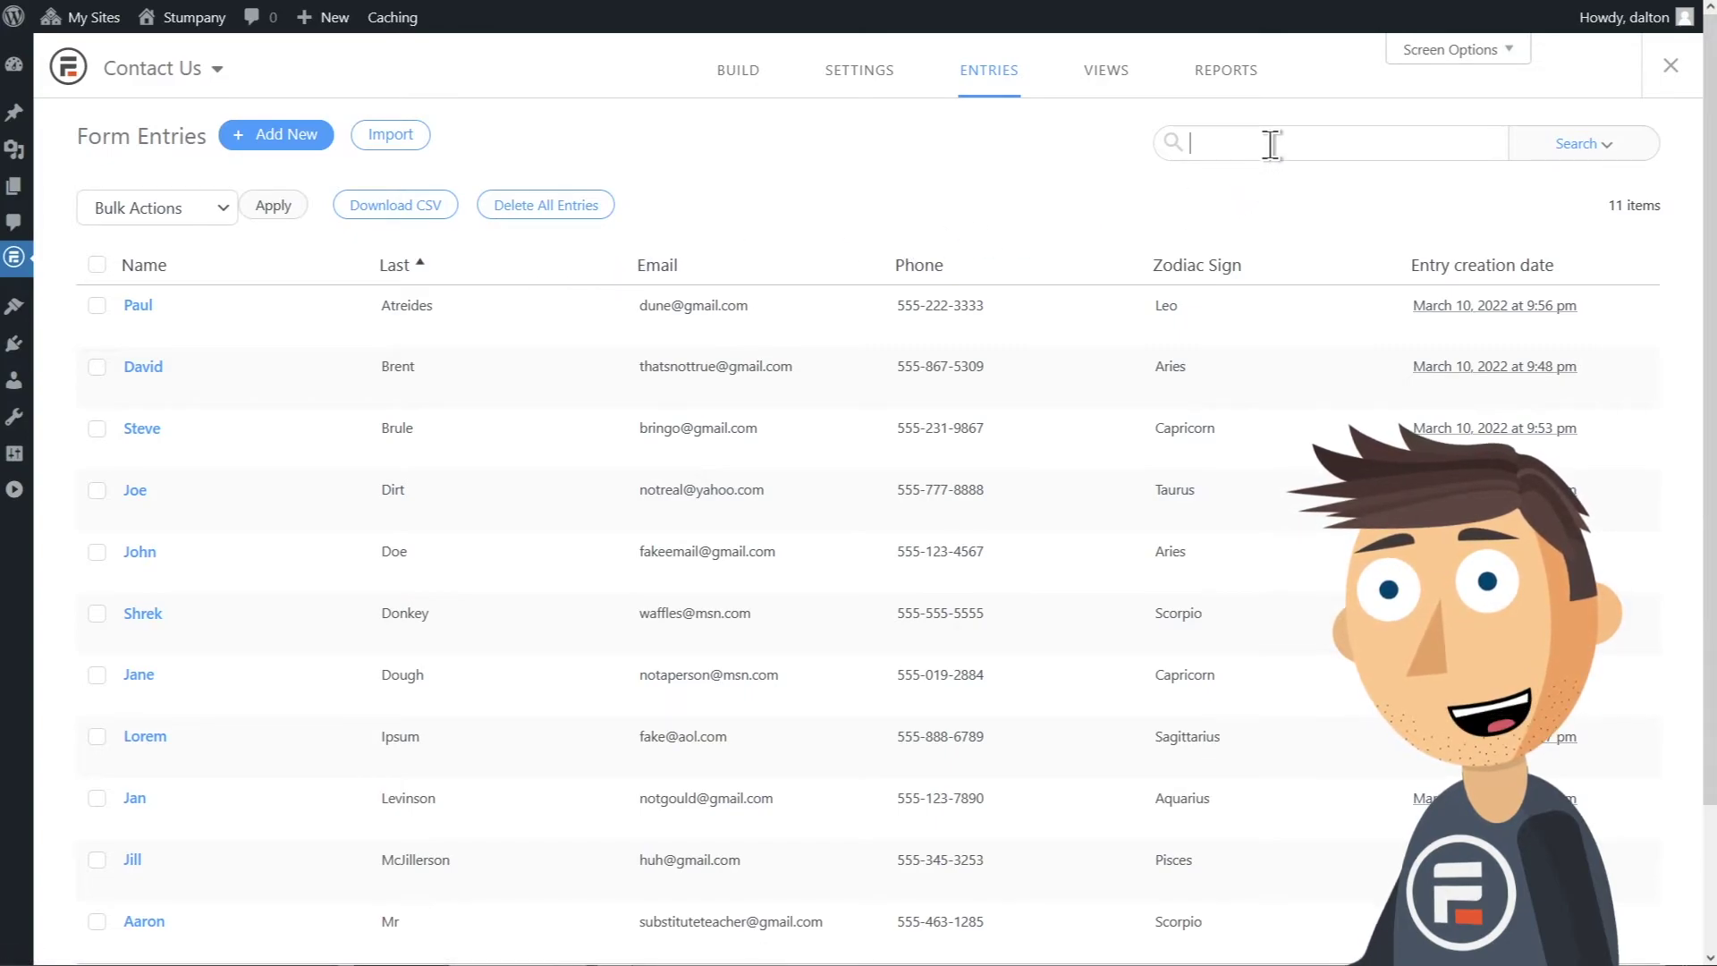
type("aries")
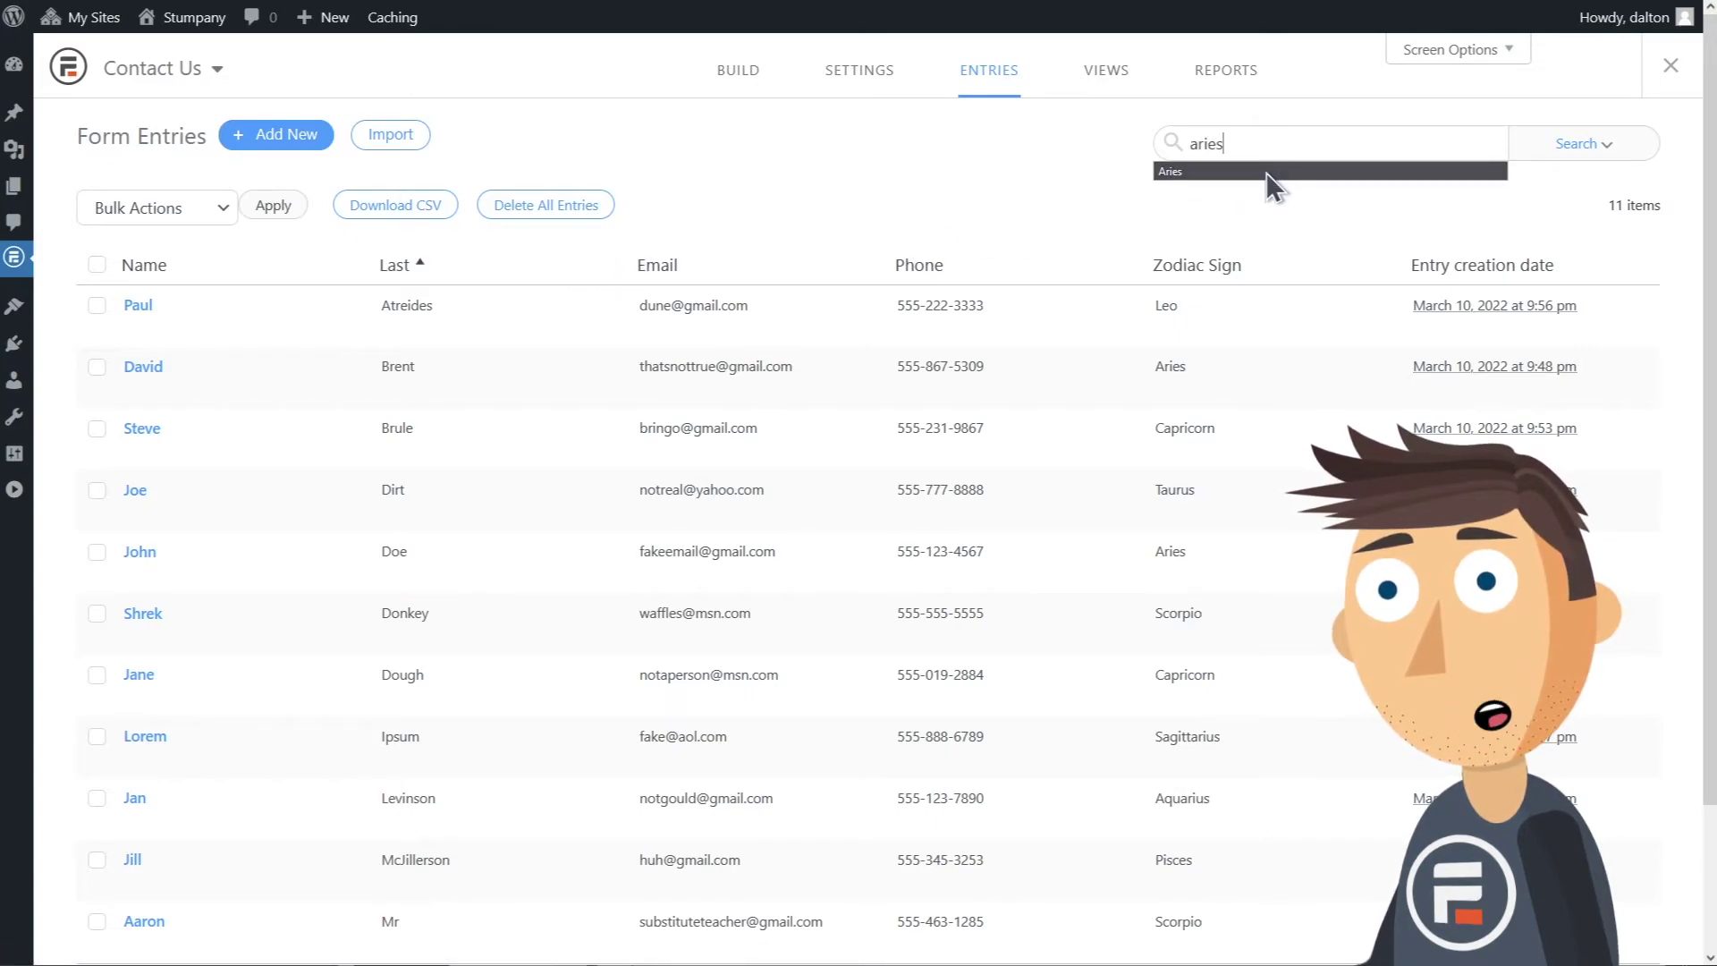
left_click(1288, 171)
left_click(1600, 153)
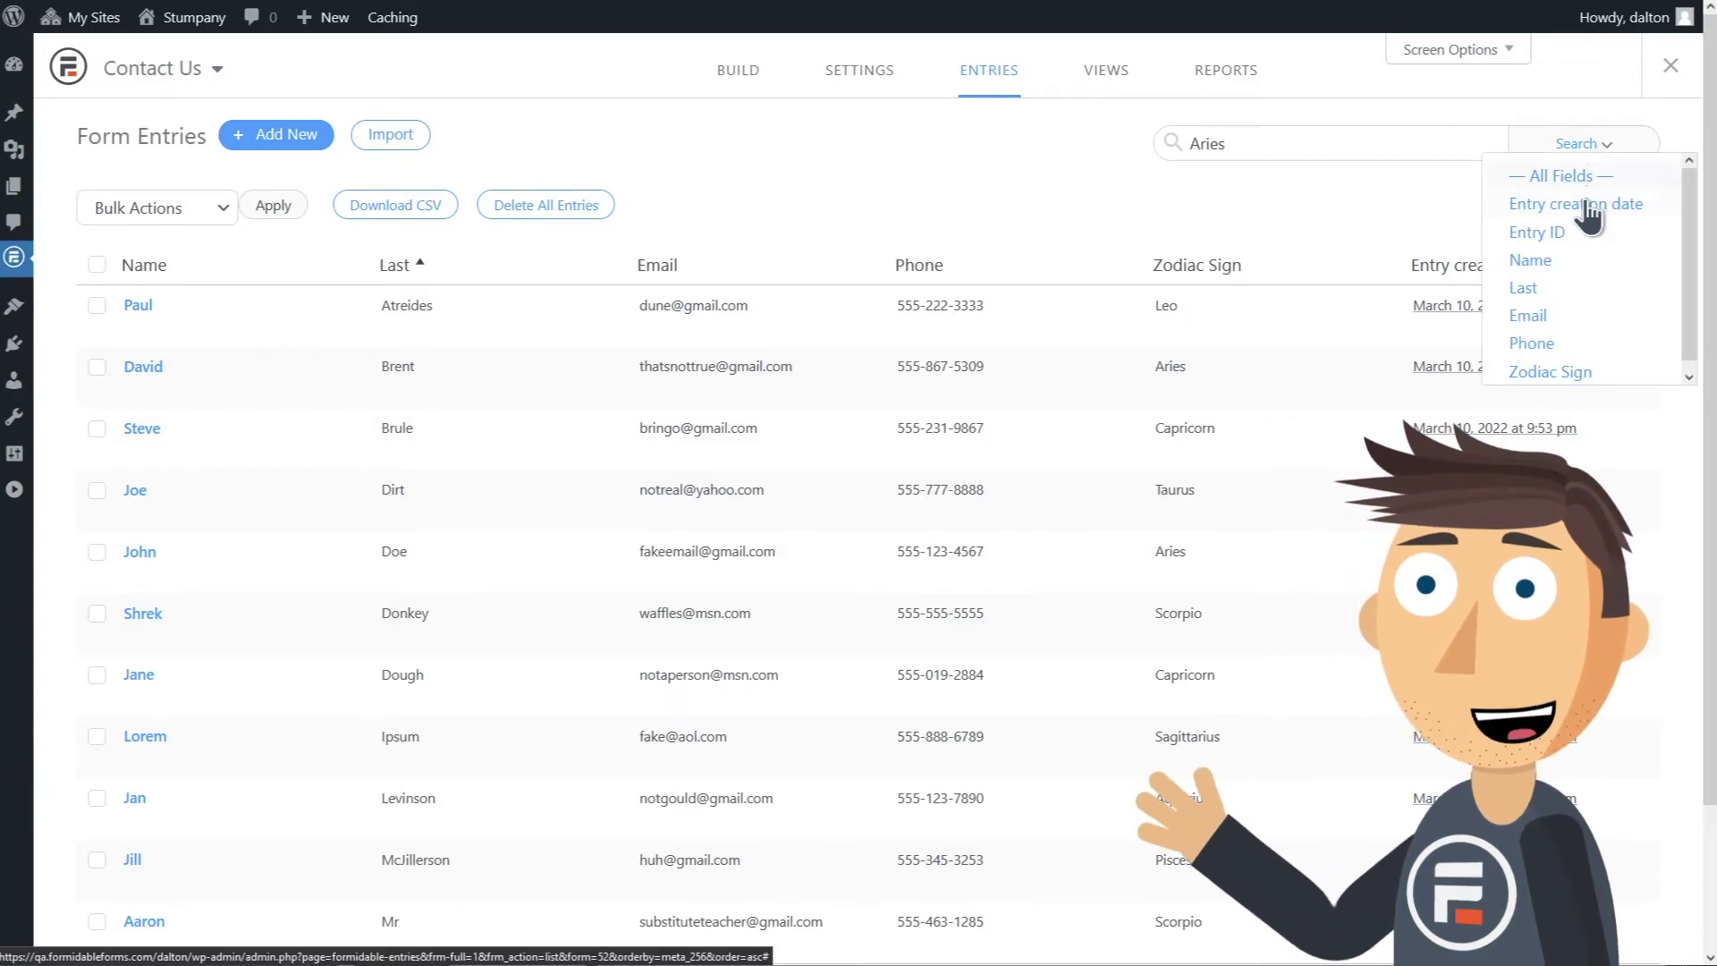
left_click(1572, 371)
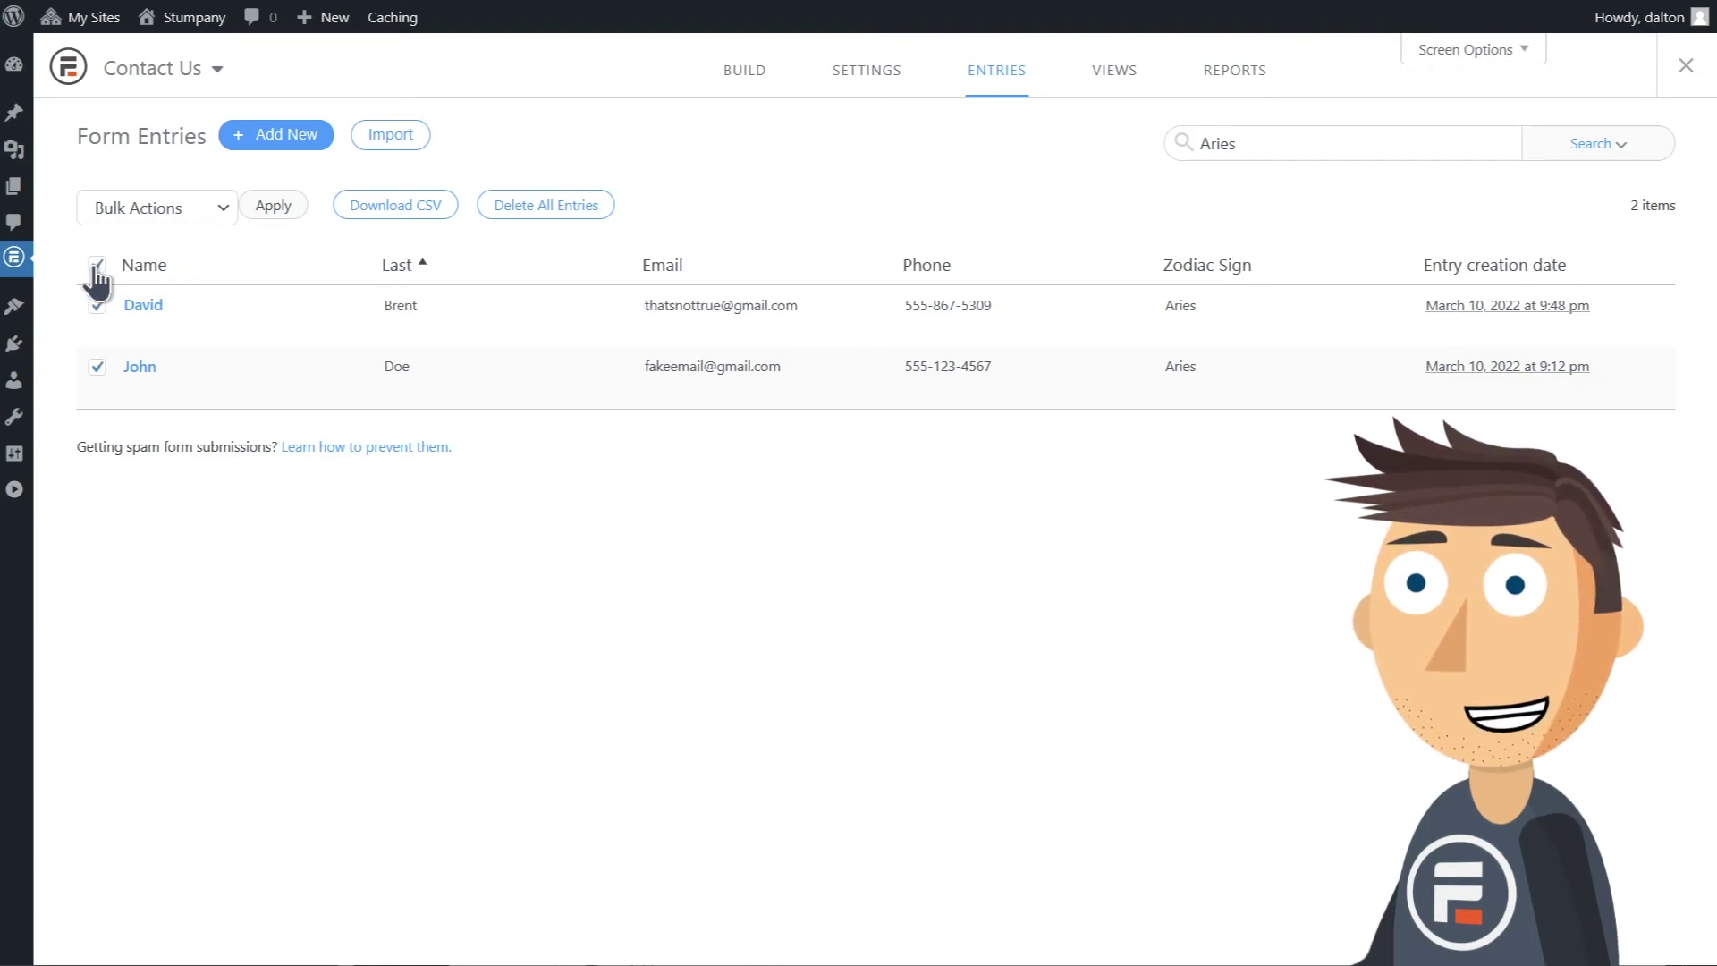
Step: Apply the Delete bulk action to both Aries entries and confirm it
left_click(193, 213)
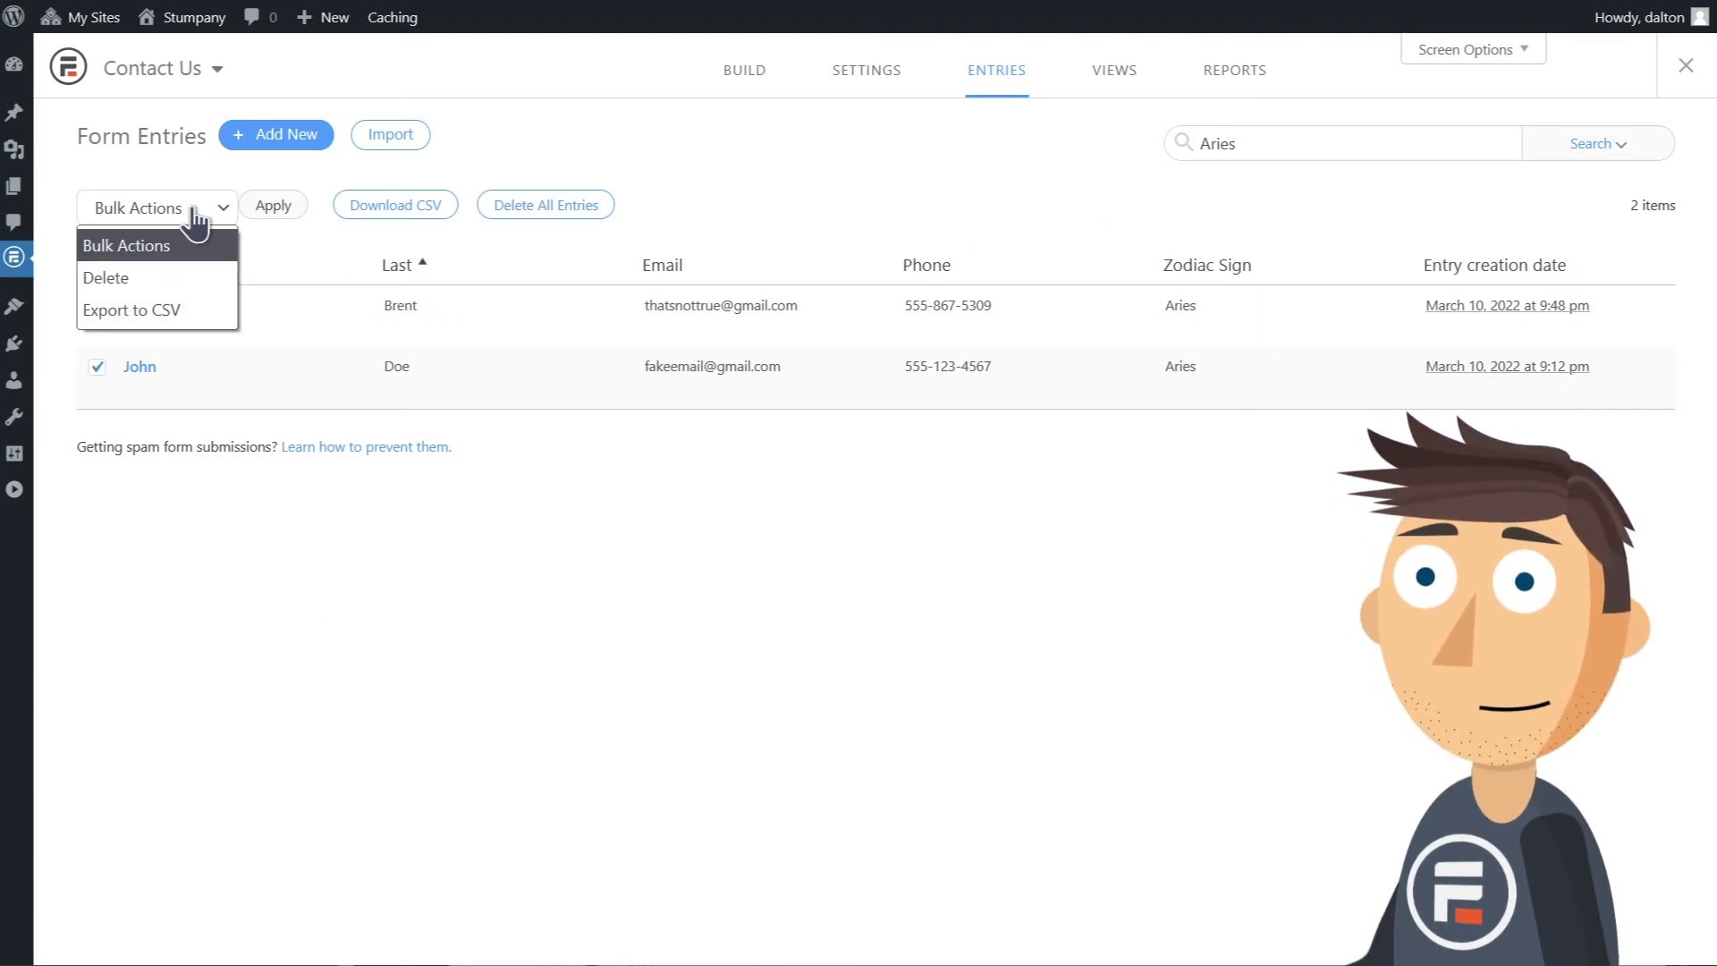
left_click(190, 278)
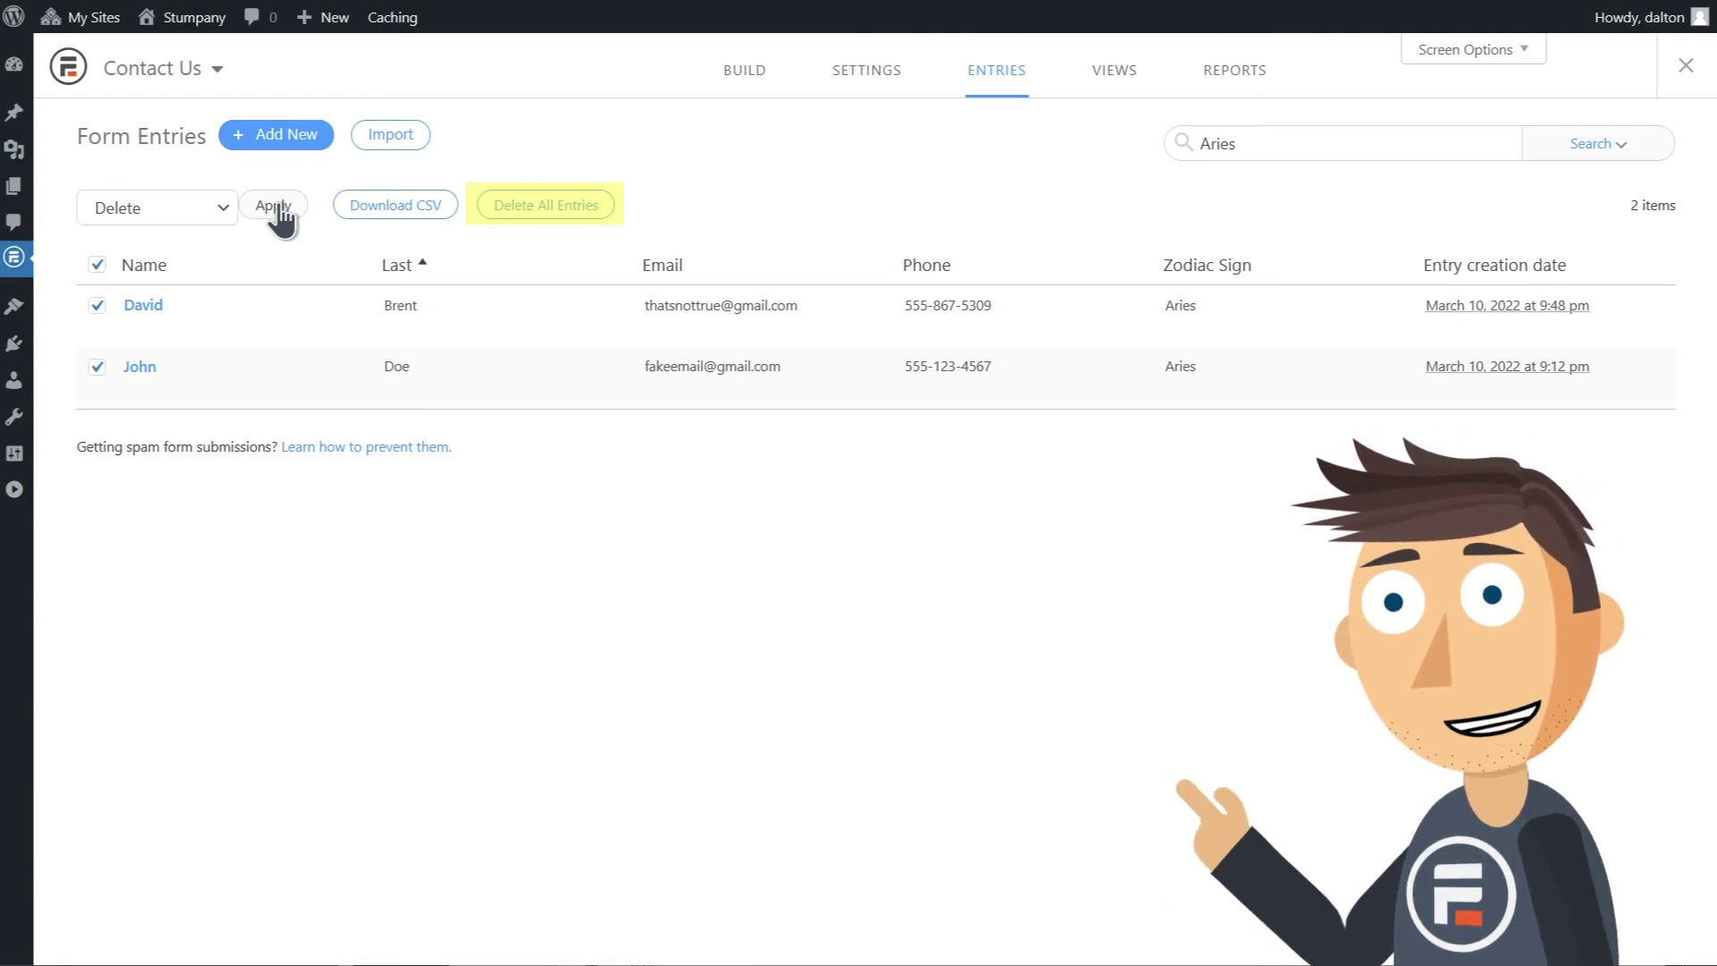
left_click(278, 206)
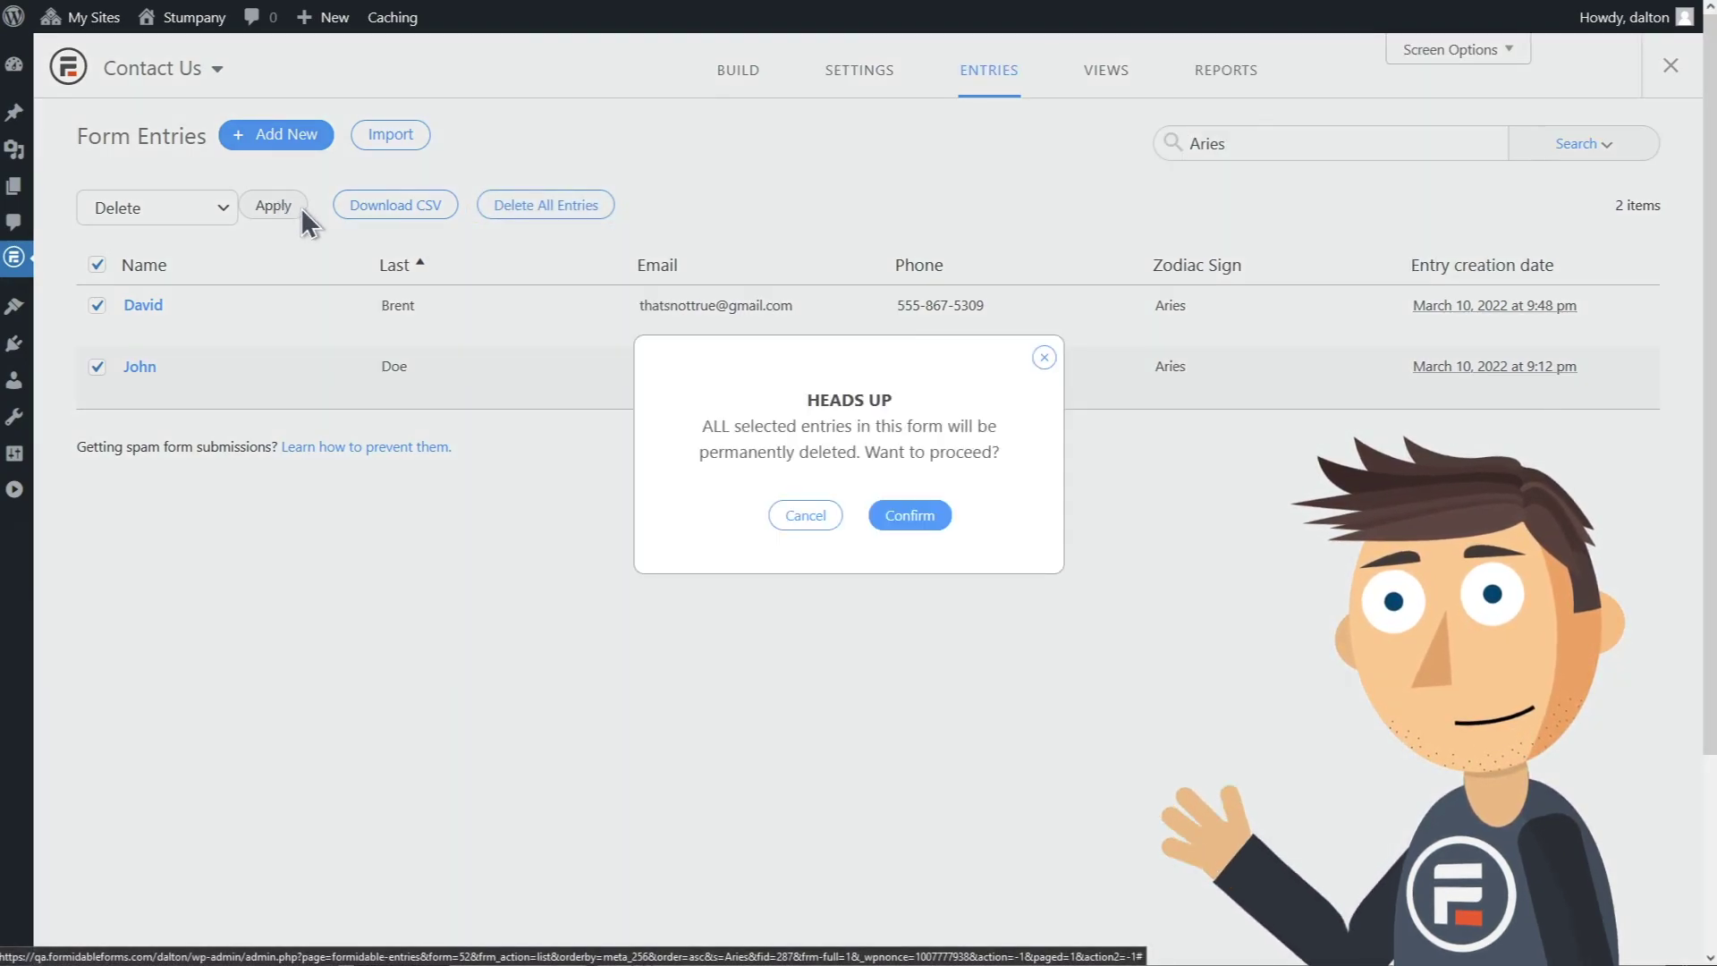